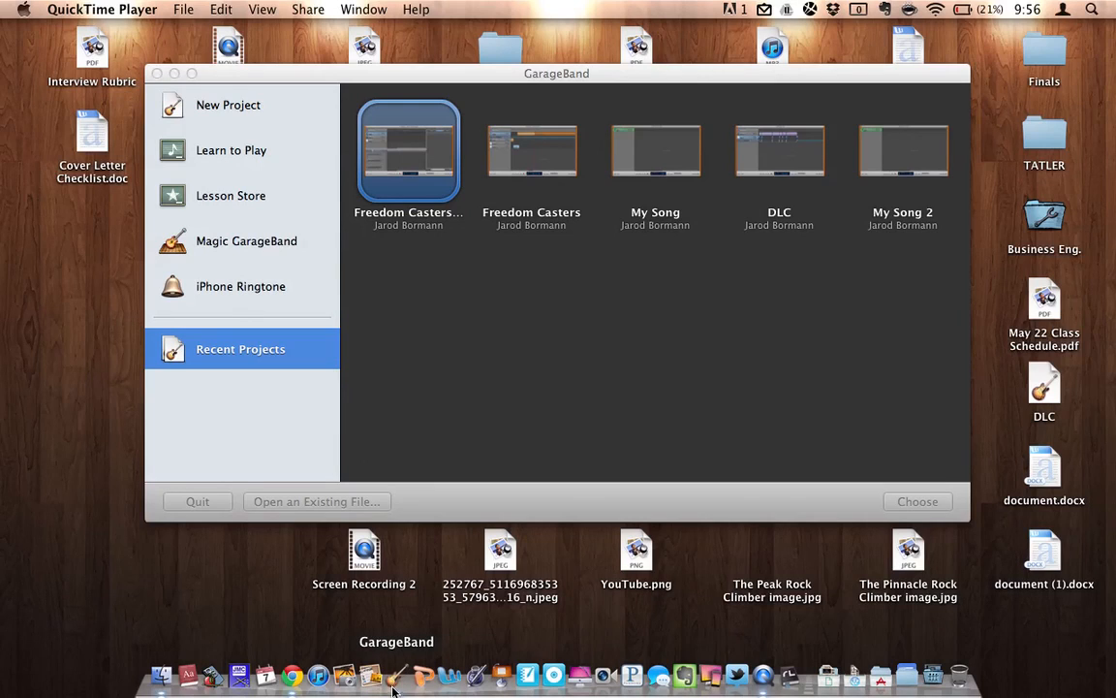
pyautogui.click(78, 386)
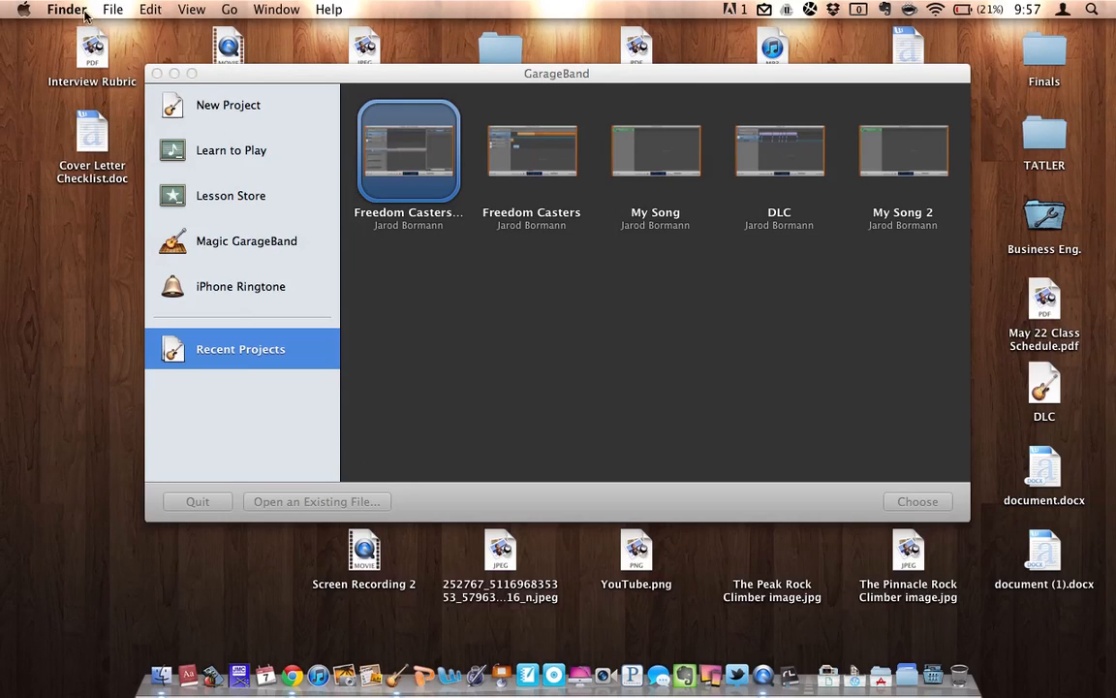
pyautogui.click(225, 10)
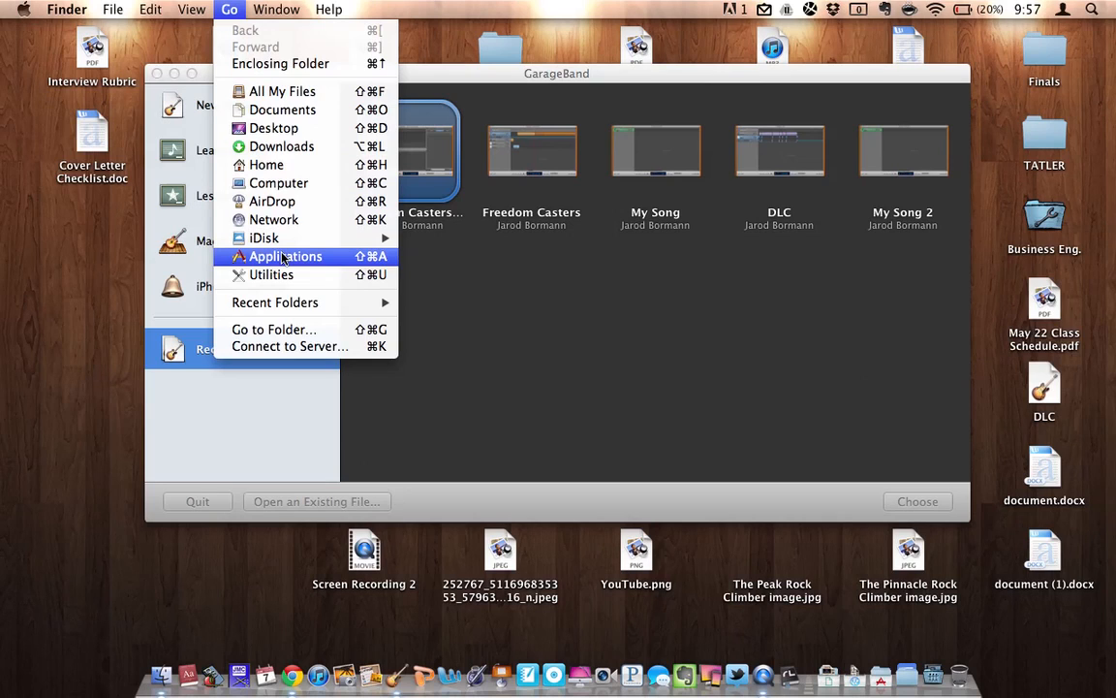
pyautogui.click(249, 427)
# Step: In GarageBand, create a Podcast project named Freedom Casters Example on the Desktop, replacing the existing file of that name
pyautogui.click(249, 426)
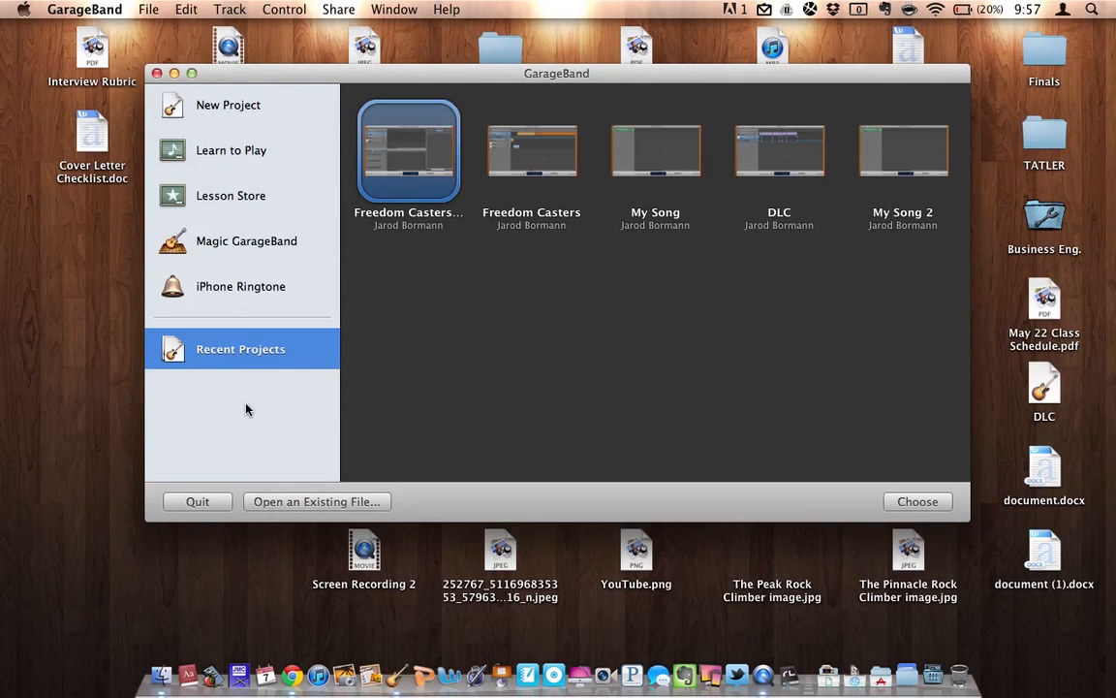
pyautogui.click(225, 105)
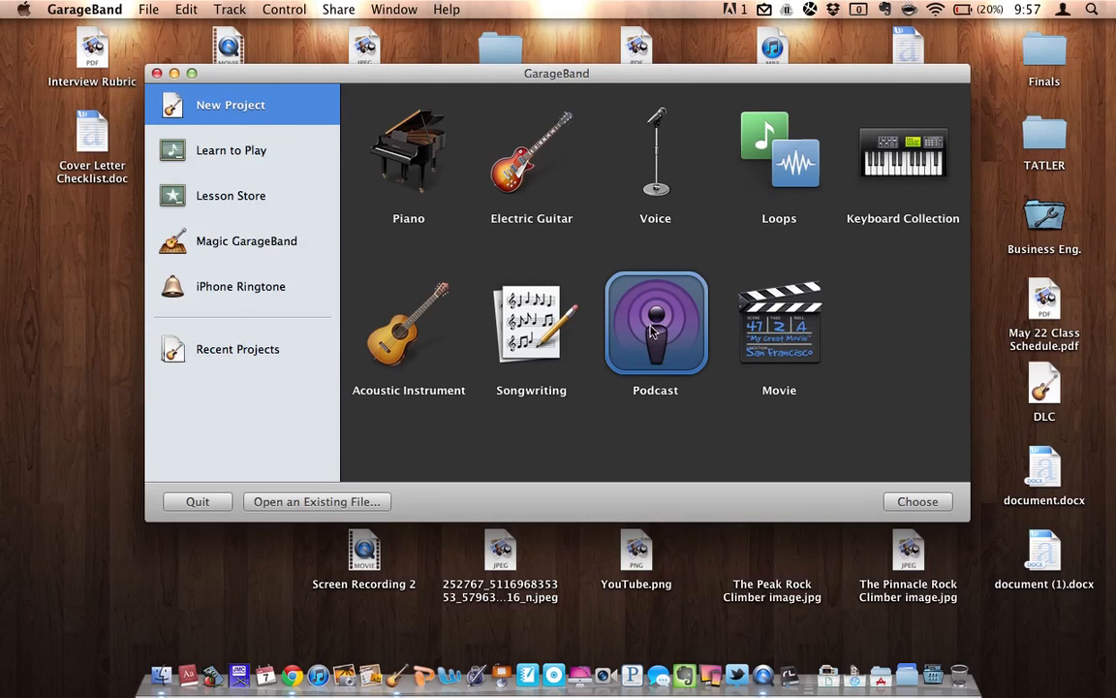
pyautogui.click(920, 504)
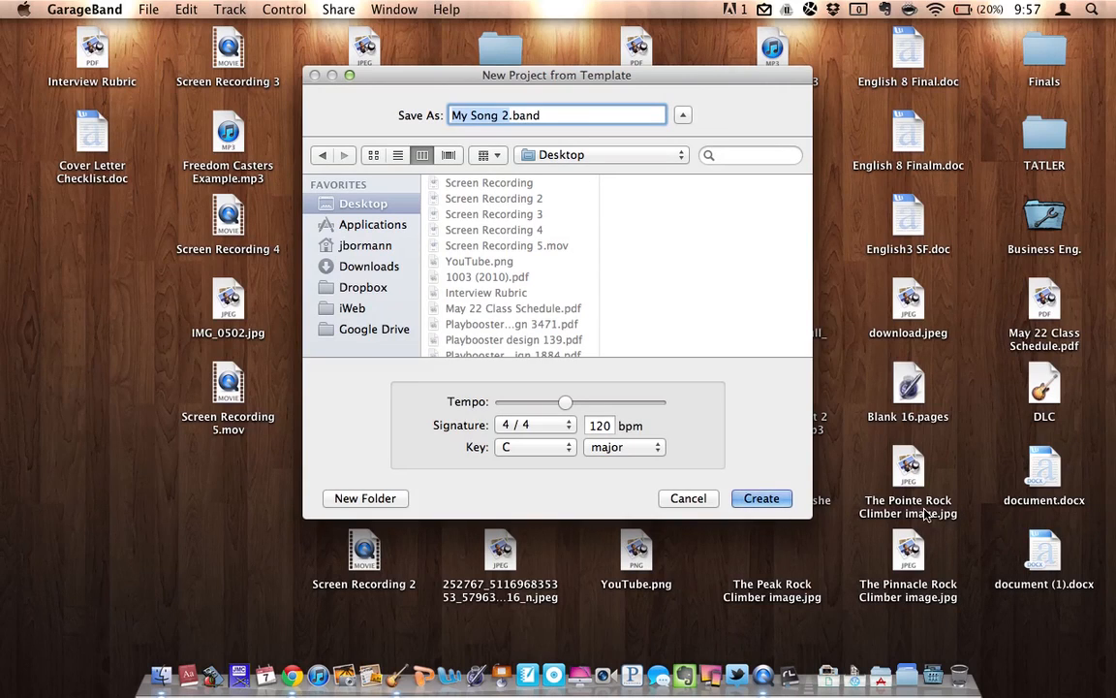
pyautogui.press('BackSpace')
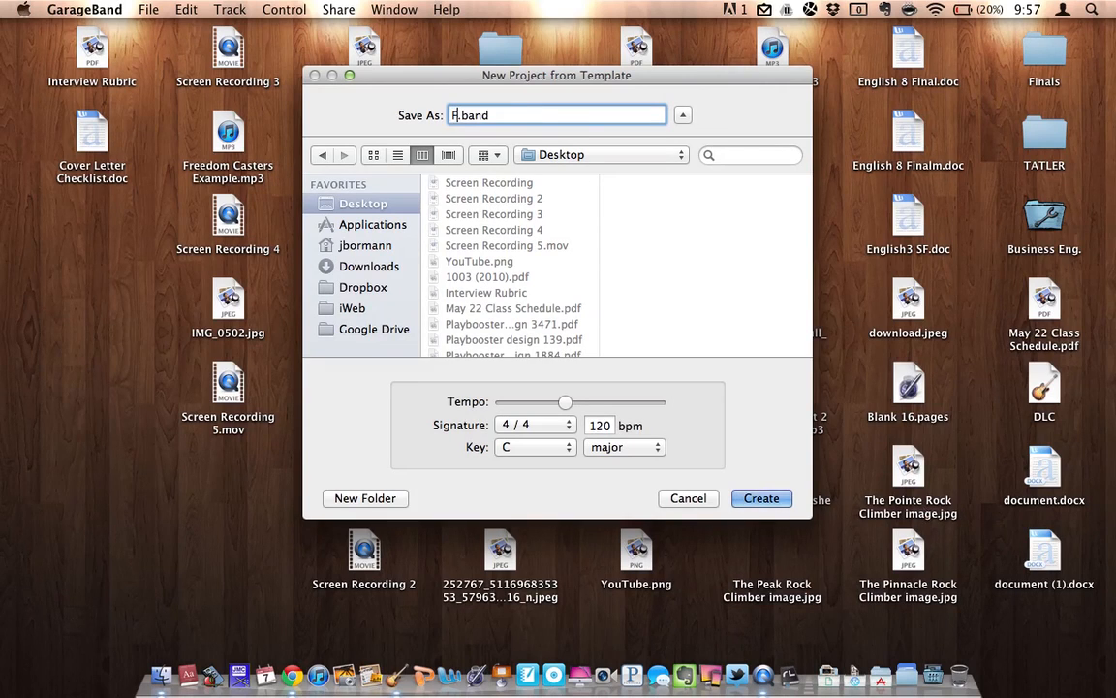
pyautogui.write('Freedom Casters Example')
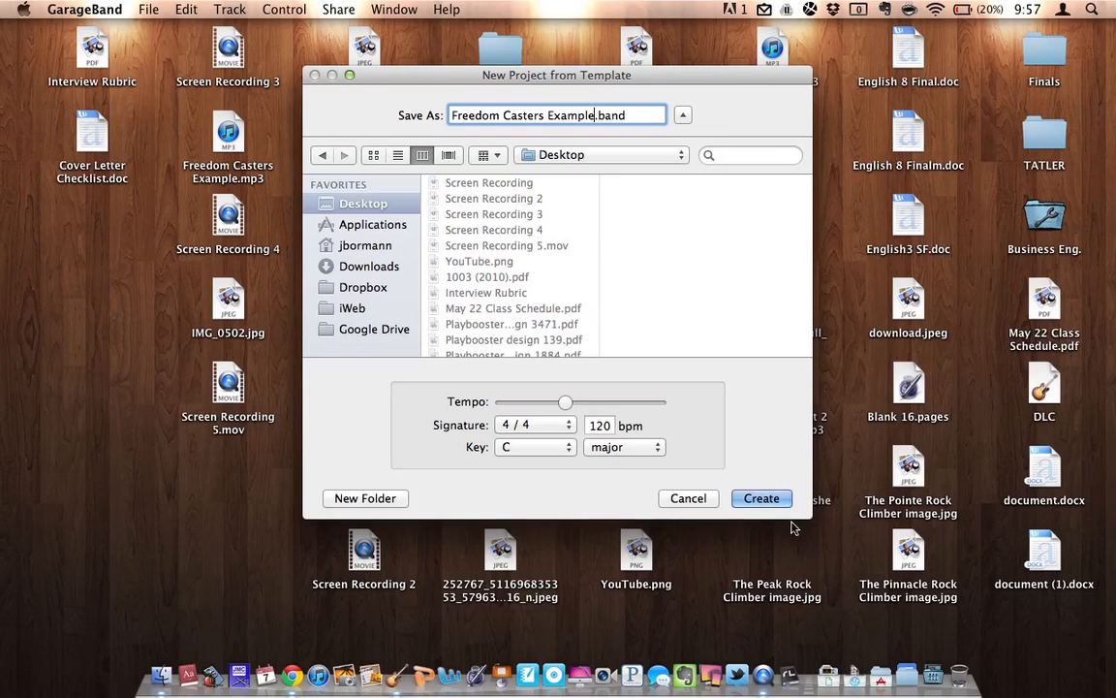
pyautogui.click(767, 501)
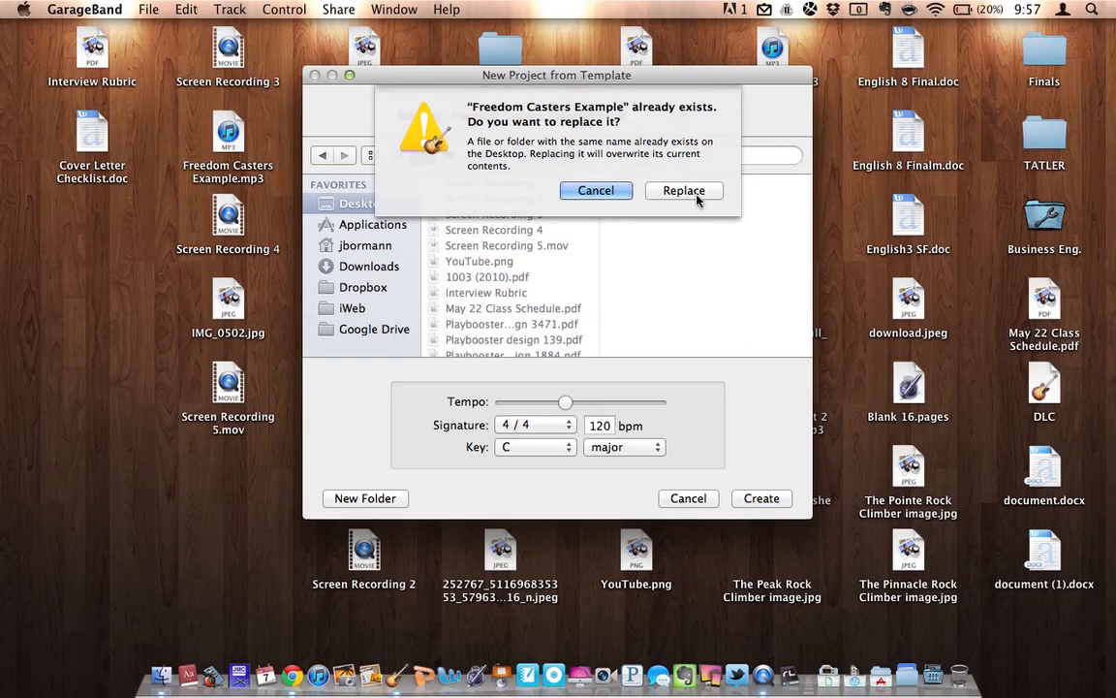
pyautogui.click(693, 195)
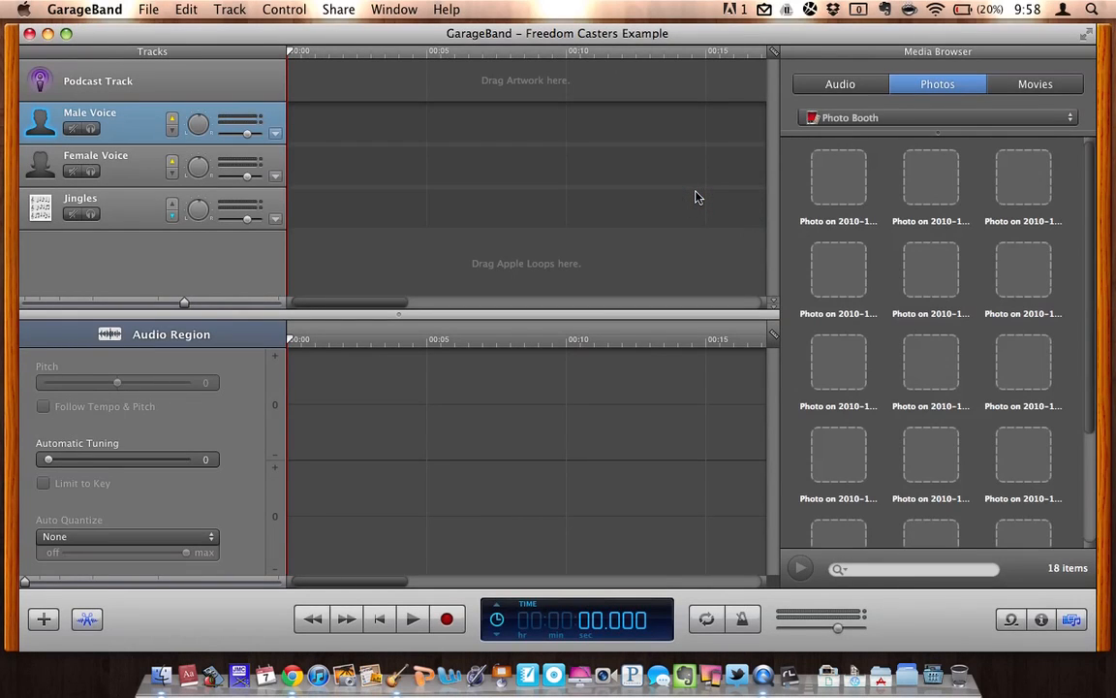
# Step: List the audio library in the media browser and hide the audio region editor below the tracks
pyautogui.click(841, 86)
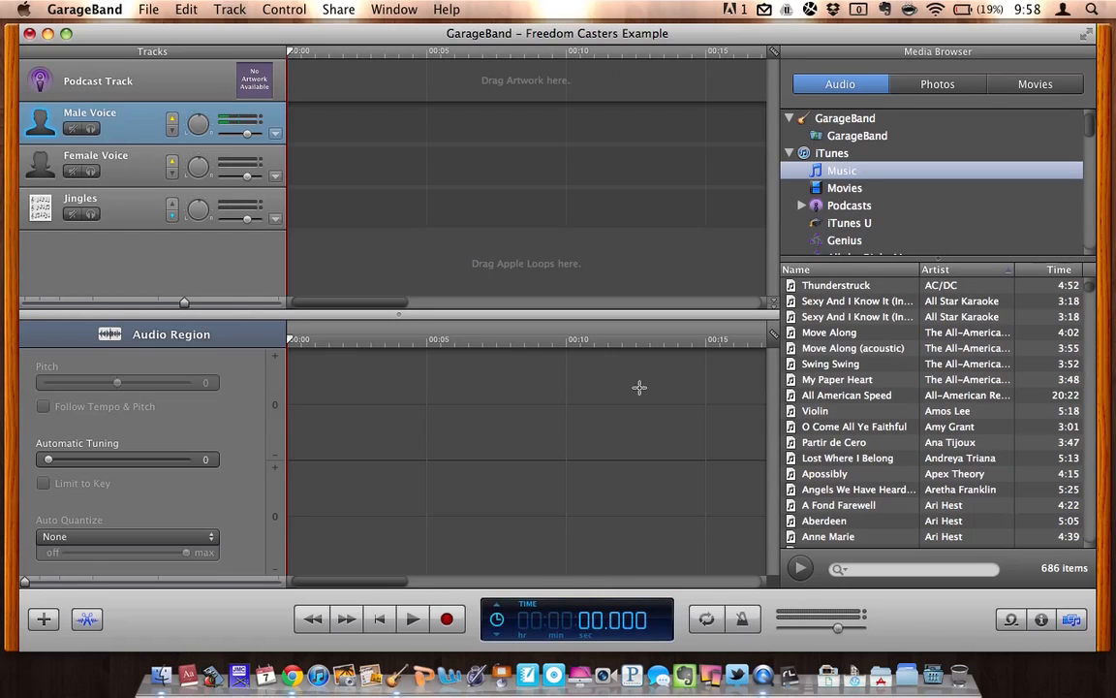
pyautogui.click(198, 625)
pyautogui.click(183, 618)
pyautogui.click(86, 621)
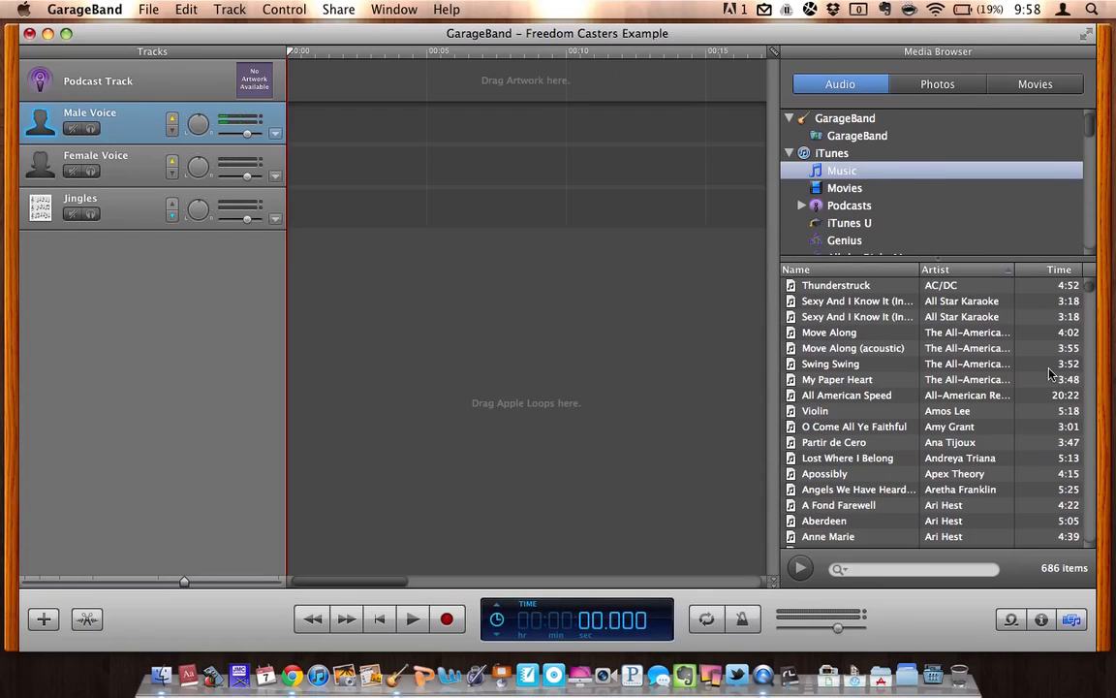
pyautogui.click(1073, 622)
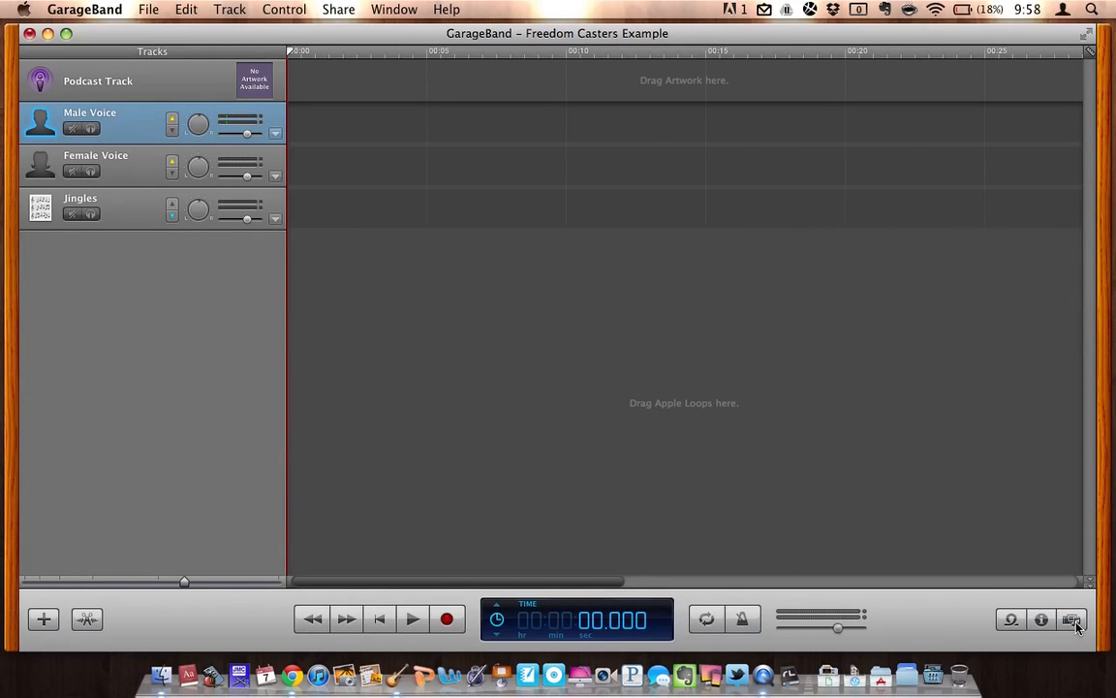
pyautogui.click(1074, 622)
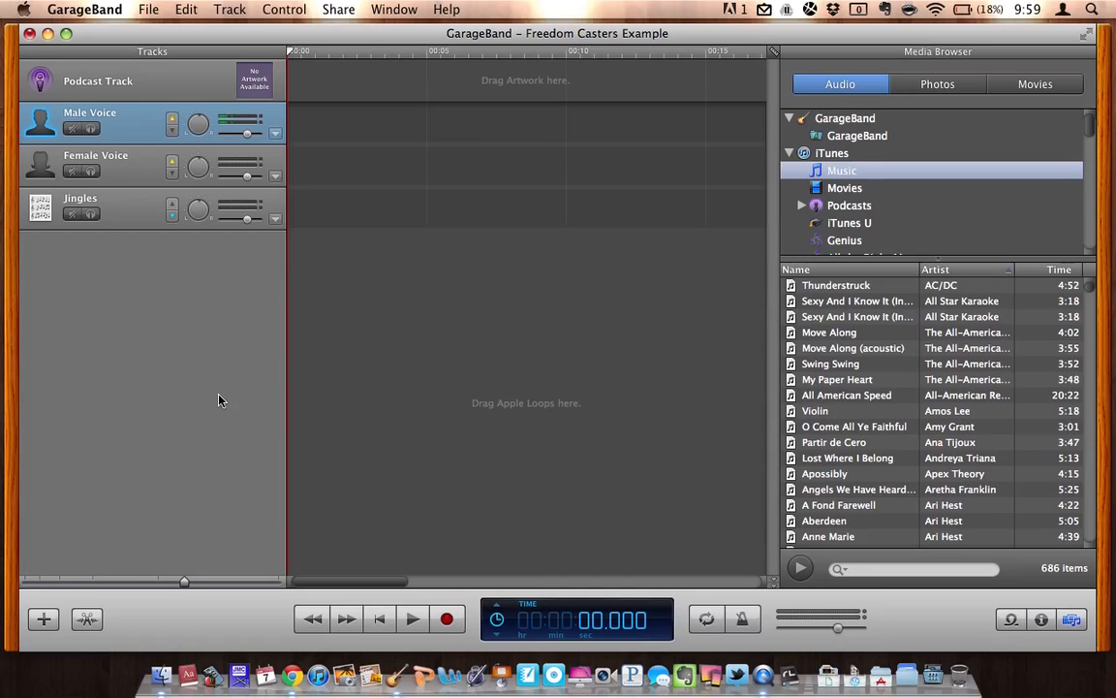
# Step: Delete the Female Voice track from the podcast project
pyautogui.click(143, 176)
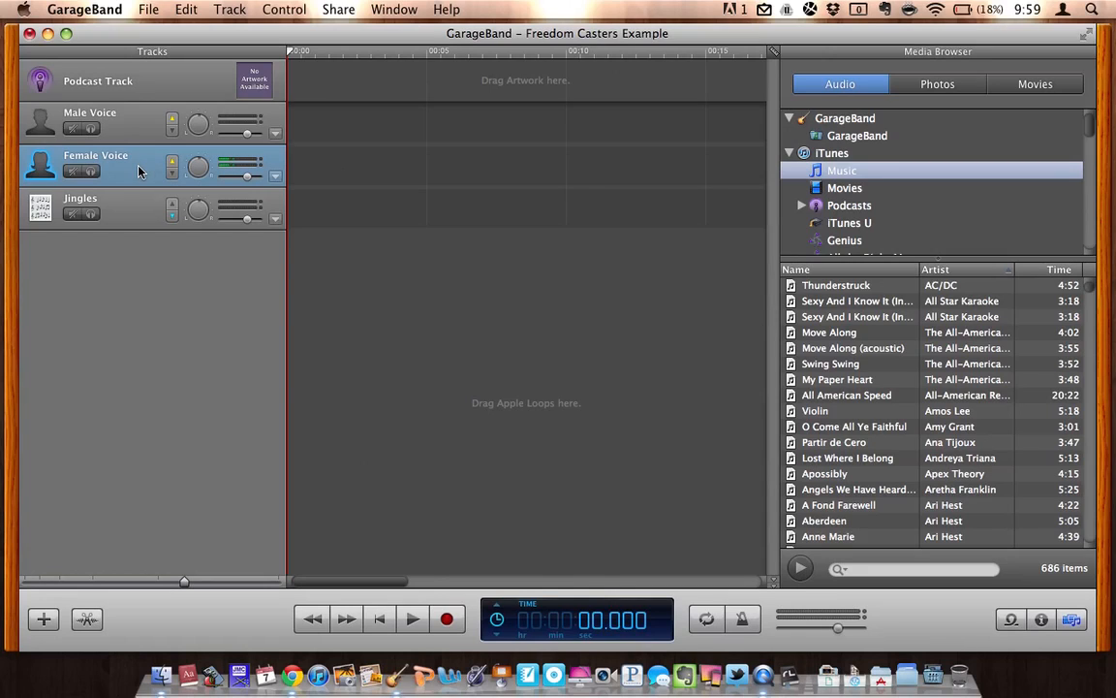
pyautogui.click(232, 10)
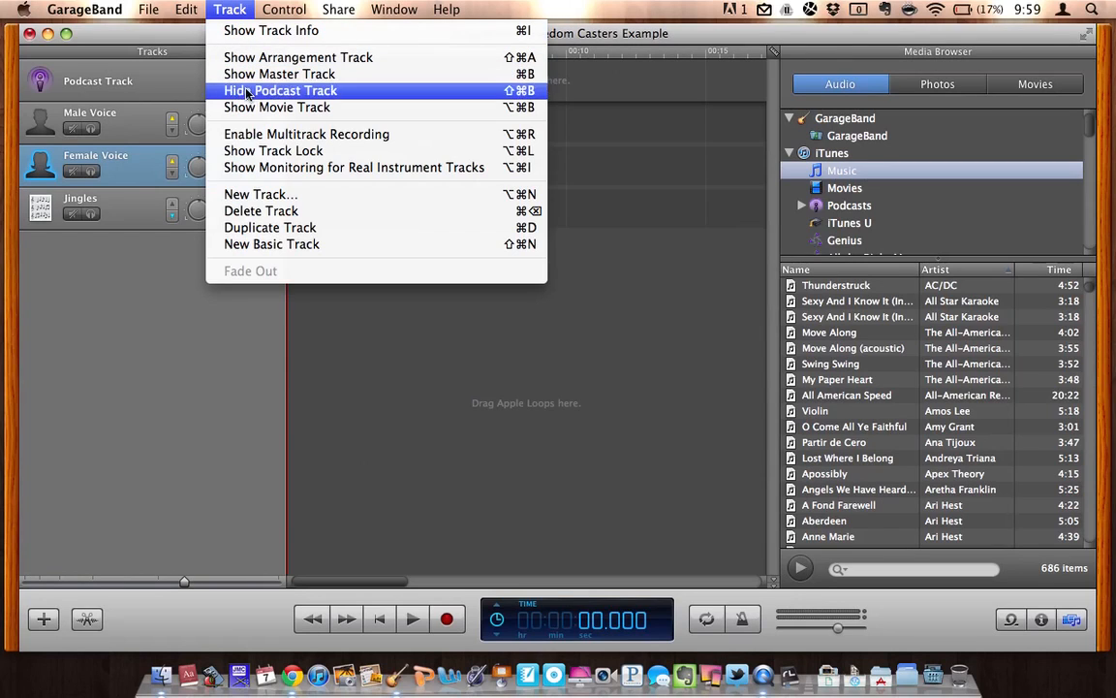
pyautogui.click(287, 215)
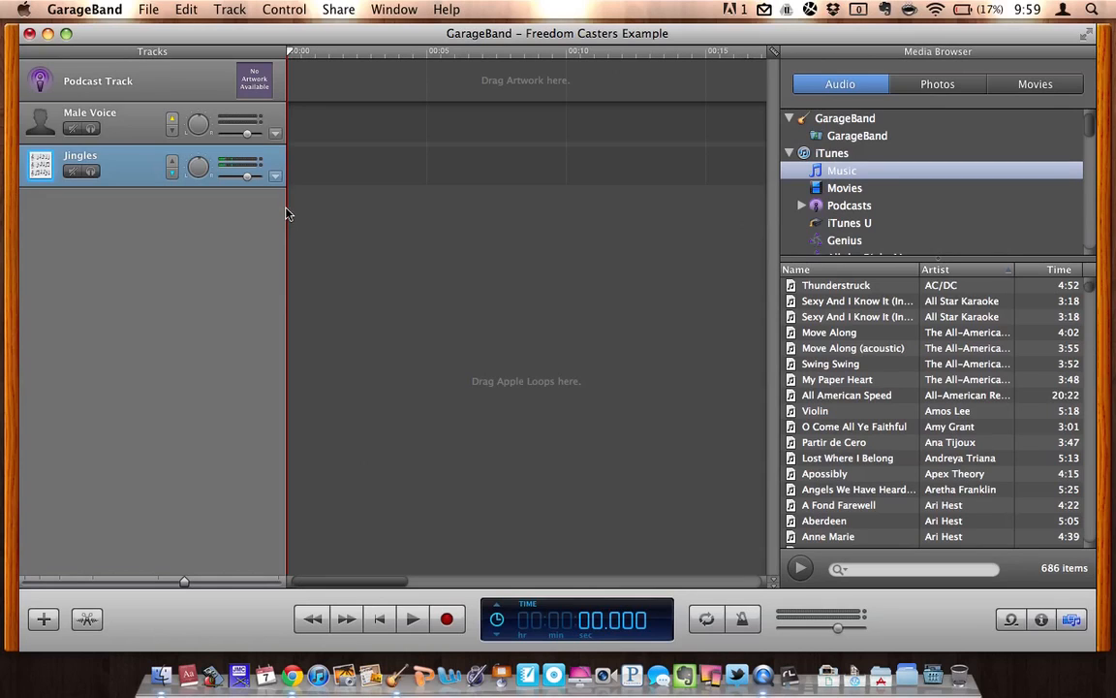
# Step: Add a new Real Instrument track and place it between the Male Voice and Jingles tracks
pyautogui.click(230, 12)
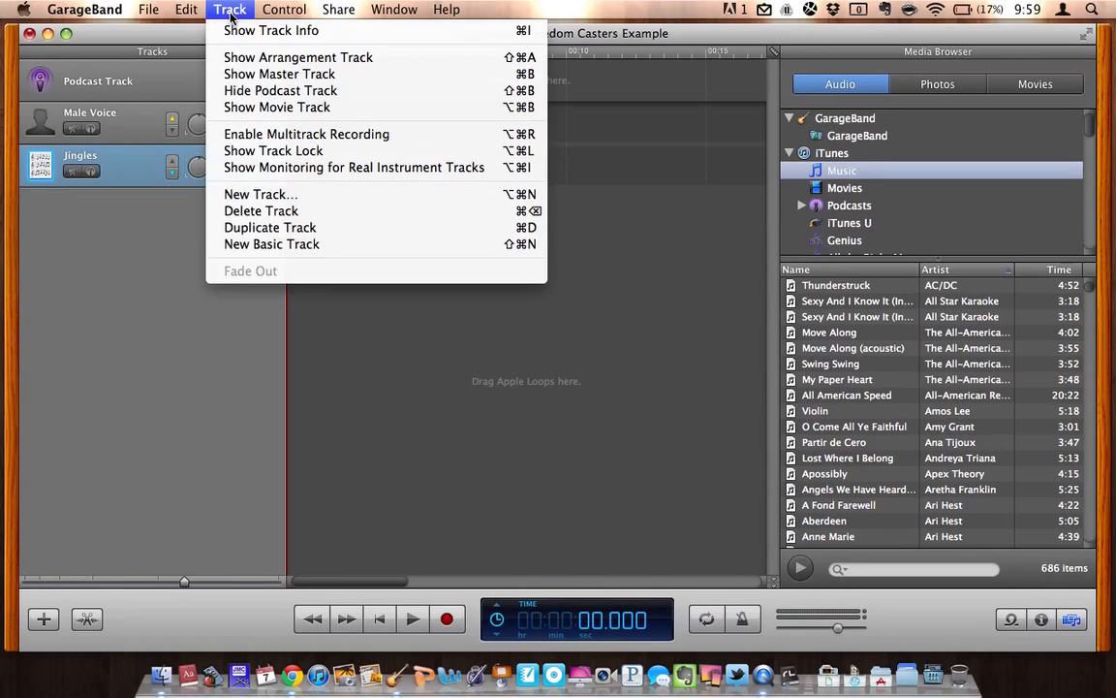
pyautogui.click(261, 195)
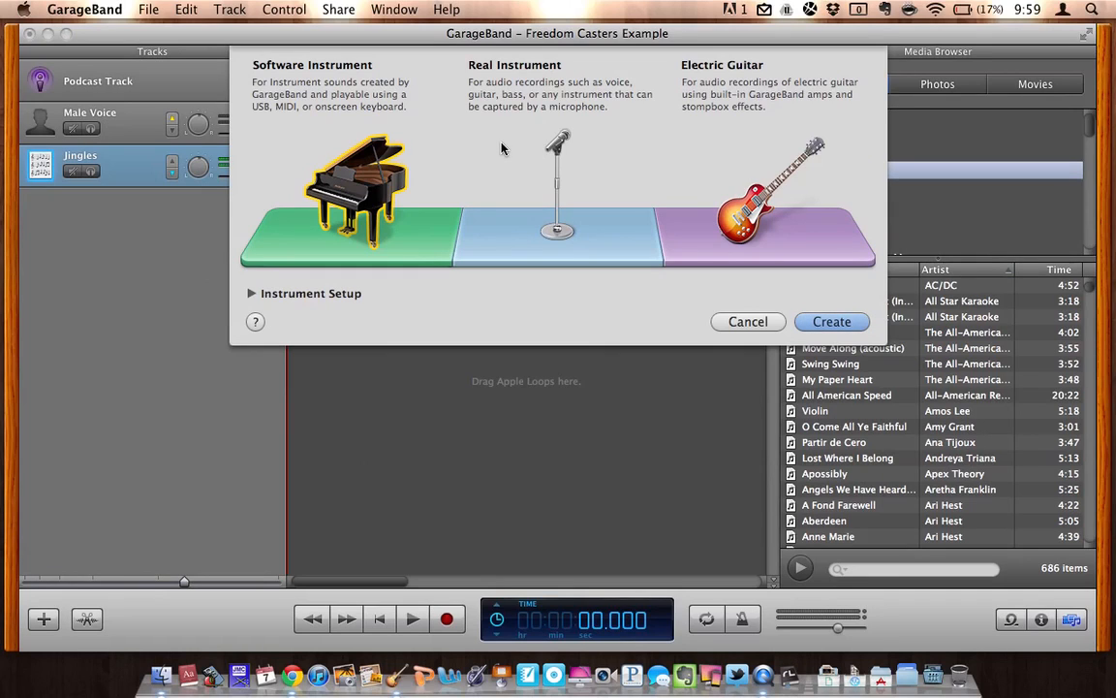
pyautogui.click(557, 171)
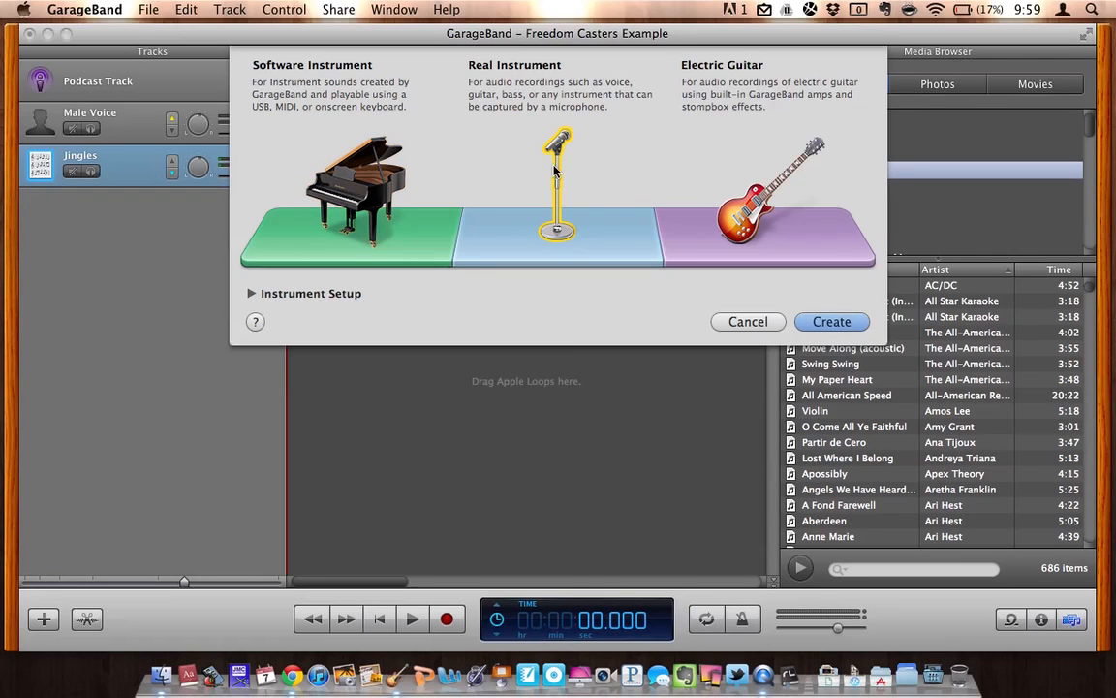
pyautogui.click(835, 322)
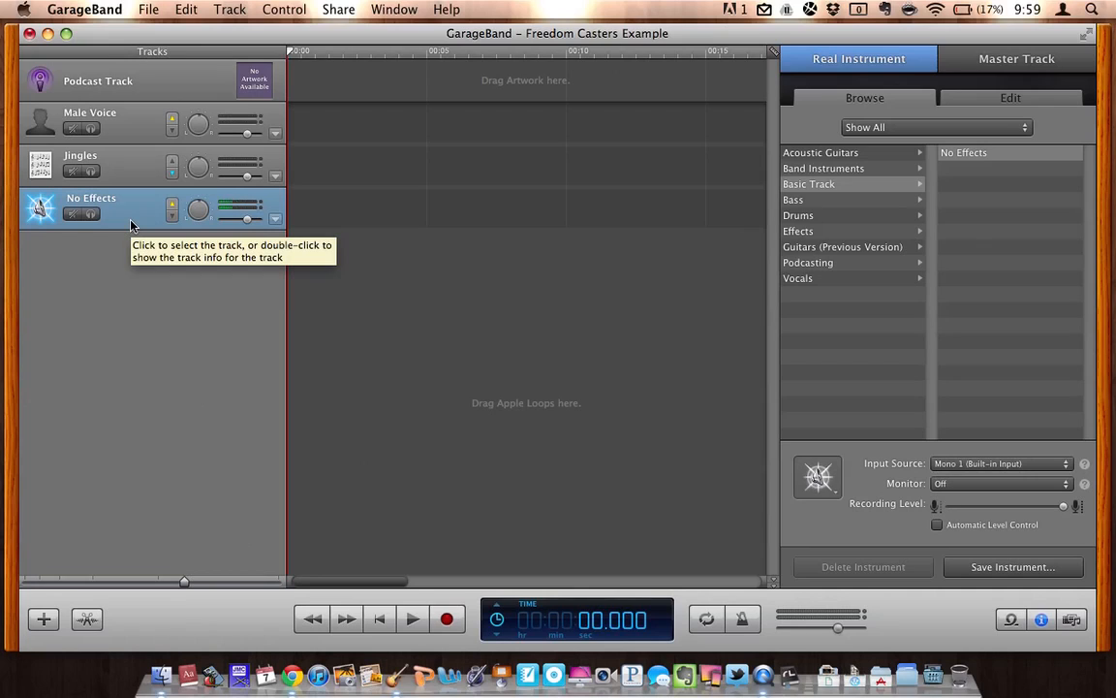
pyautogui.click(131, 224)
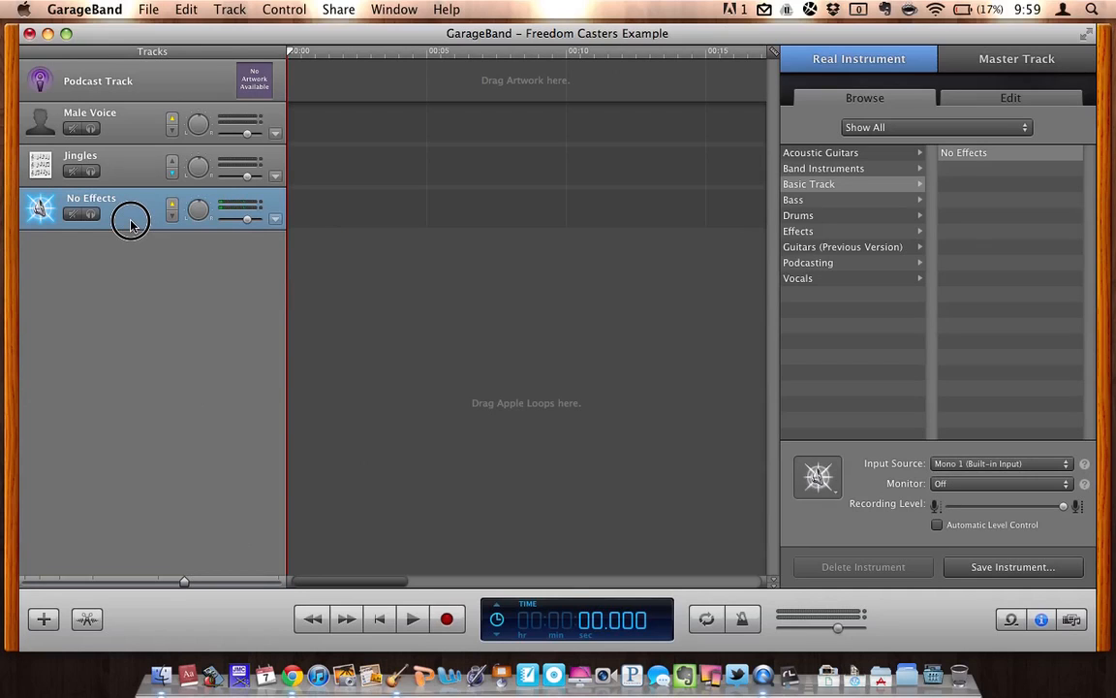
pyautogui.moveTo(130, 224); pyautogui.dragTo(131, 179)
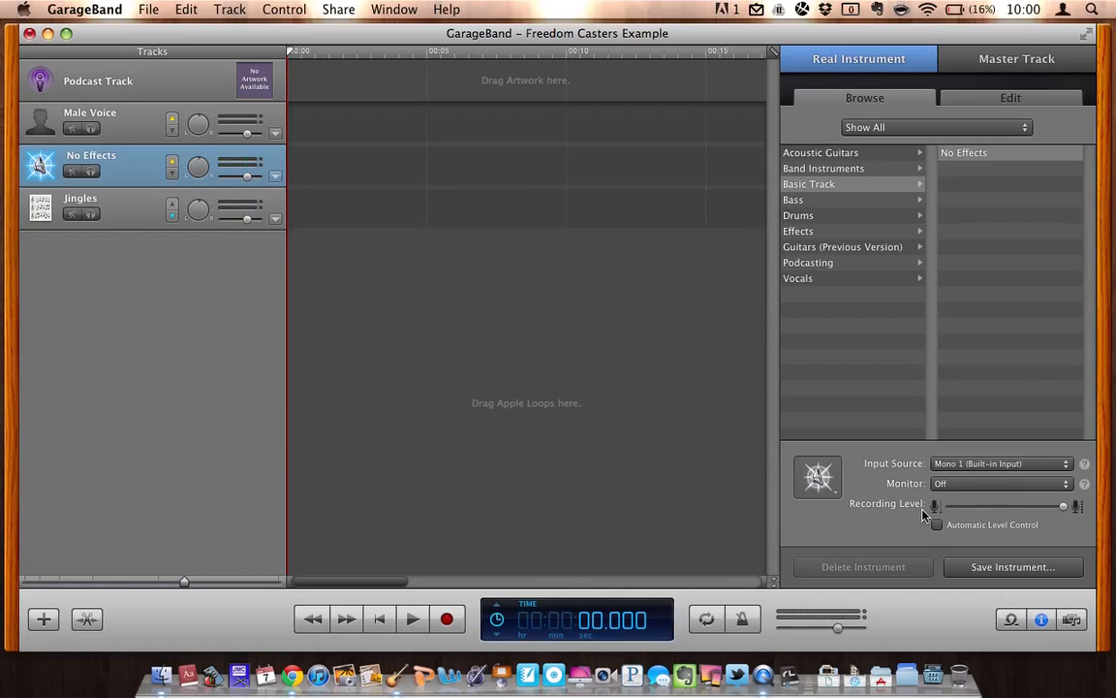
# Step: Assign the Male Radio instrument from the Podcasting category to the new No Effects track
pyautogui.click(1072, 621)
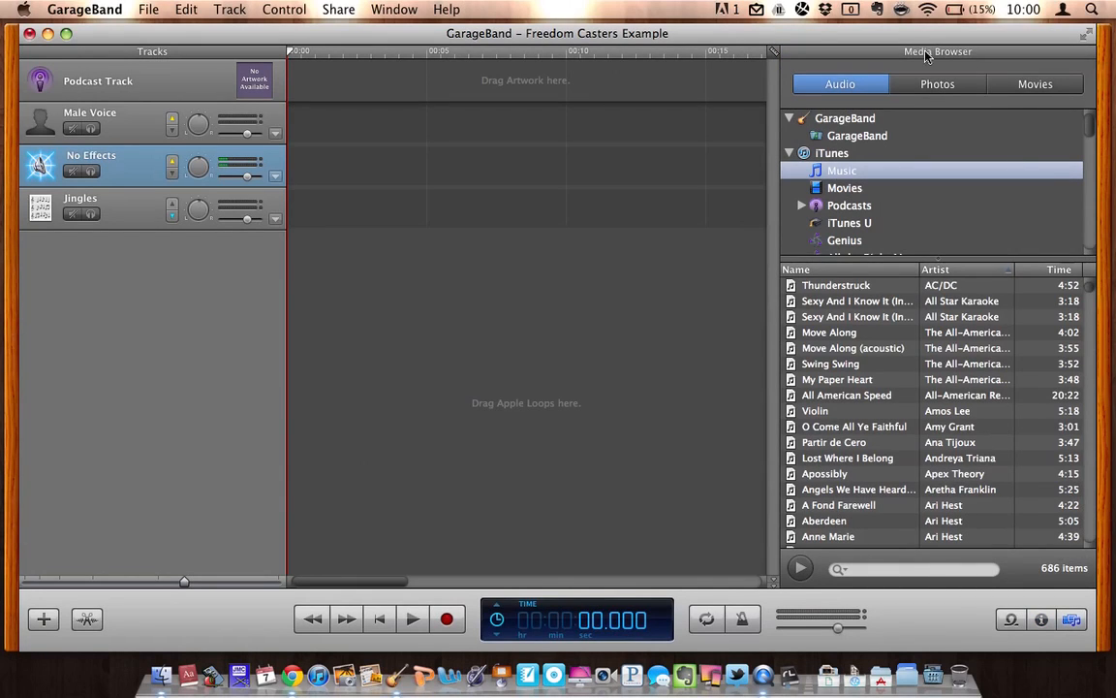
pyautogui.click(1042, 621)
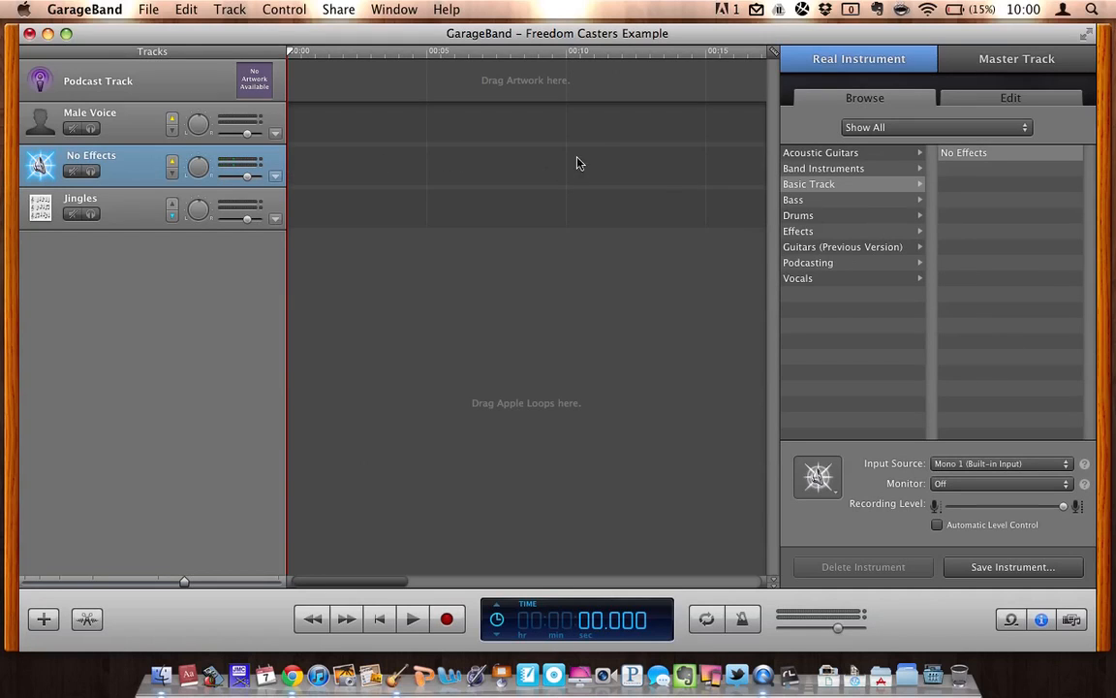
pyautogui.click(799, 279)
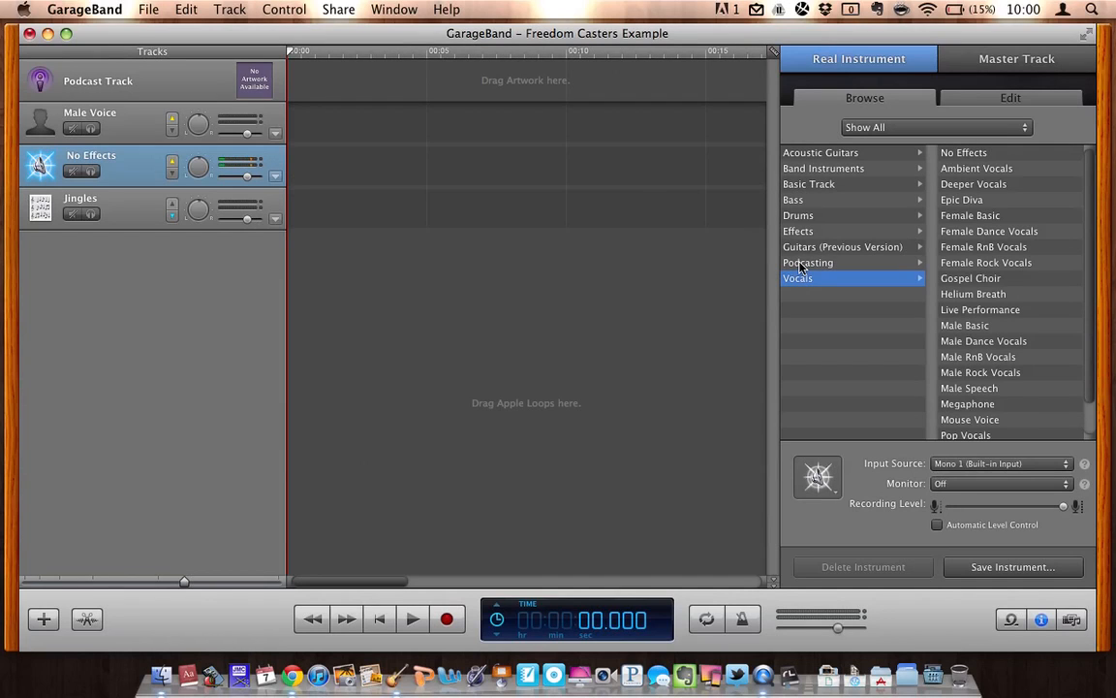
pyautogui.click(800, 265)
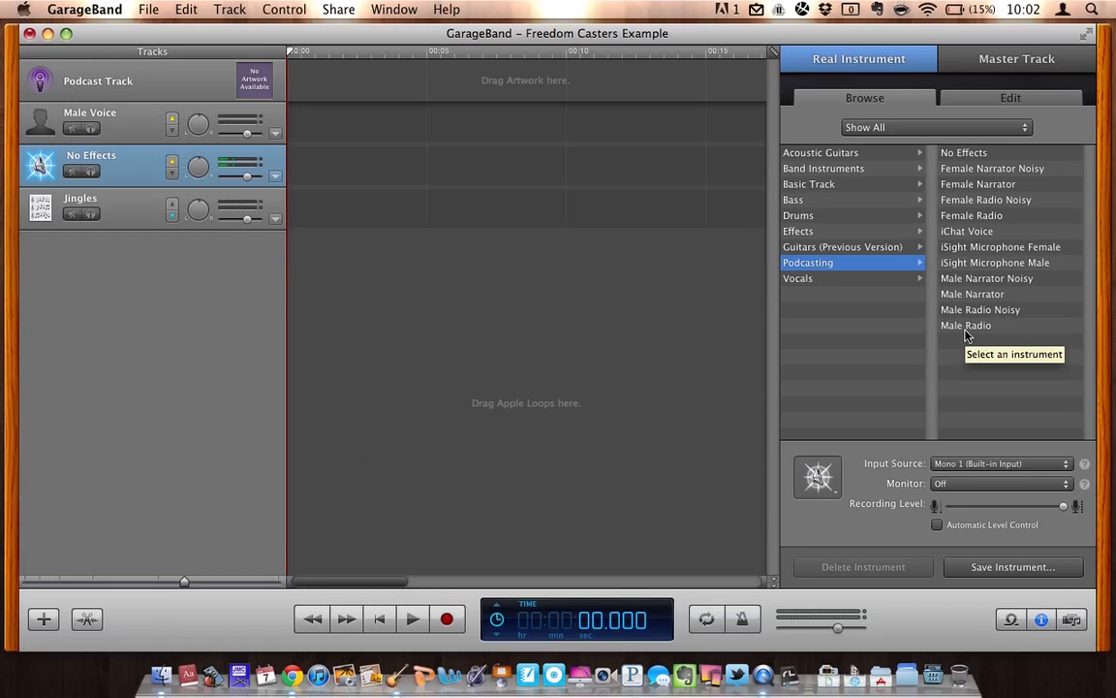
pyautogui.click(965, 328)
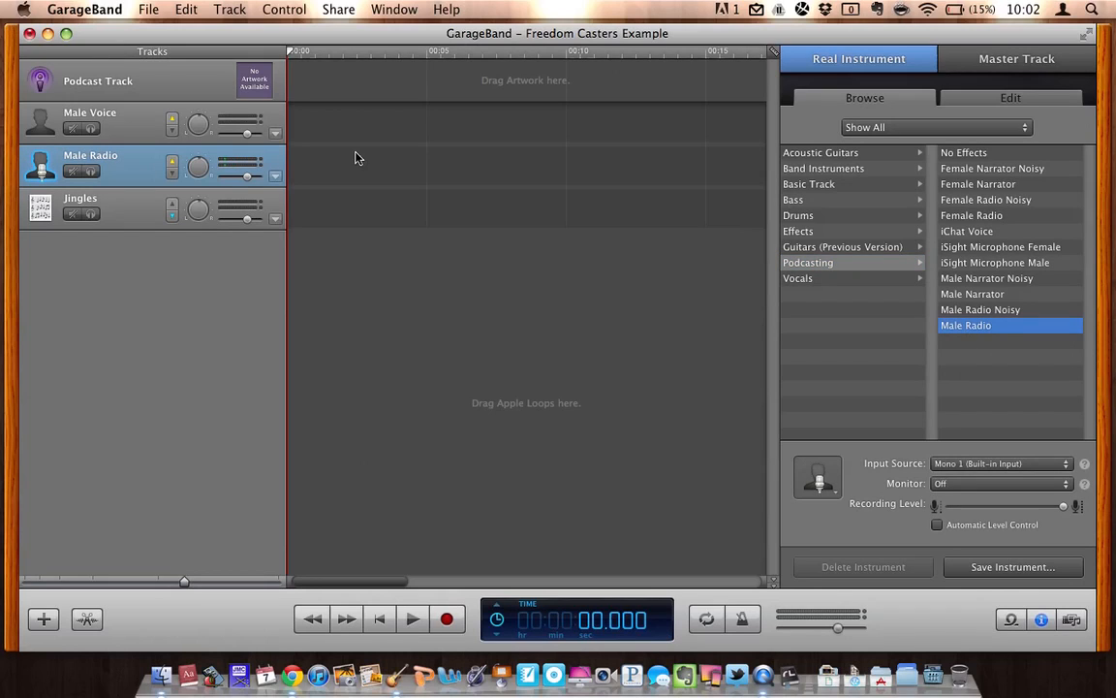
# Step: With the Male Voice track selected, switch the metronome on and back off
pyautogui.click(146, 130)
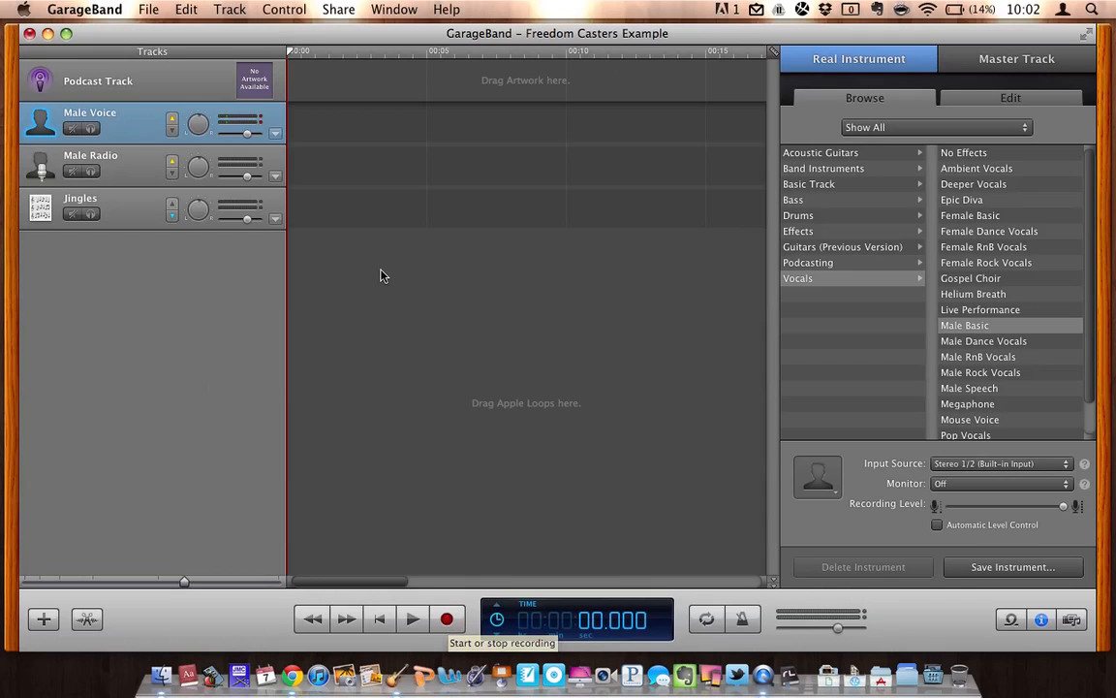
pyautogui.click(284, 9)
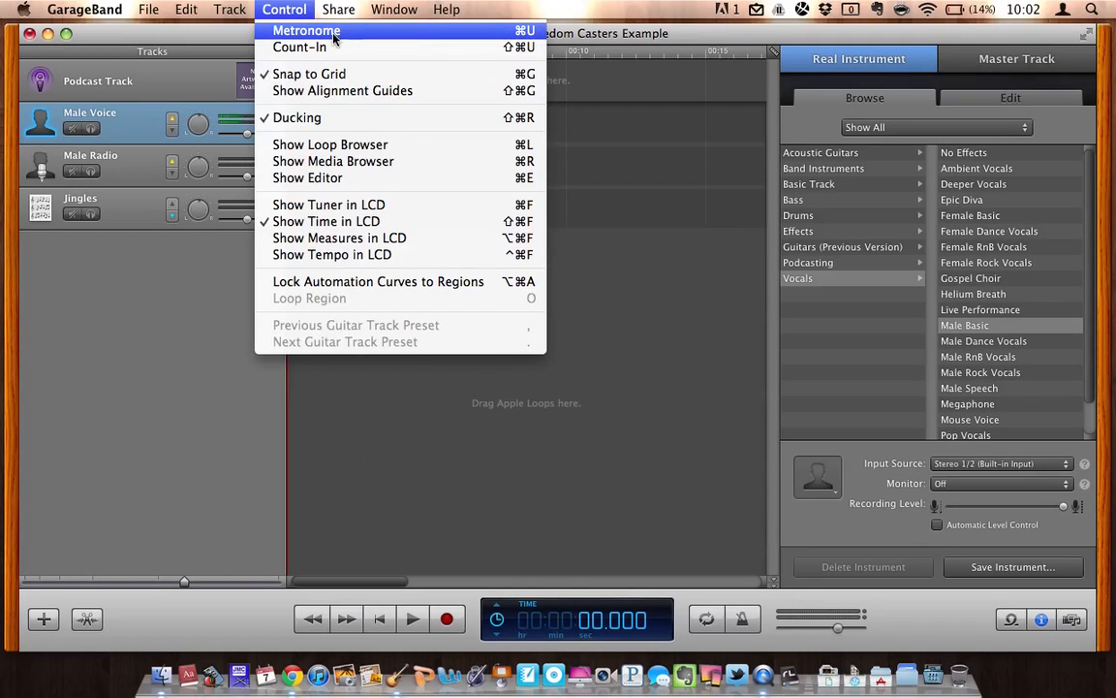
pyautogui.click(323, 32)
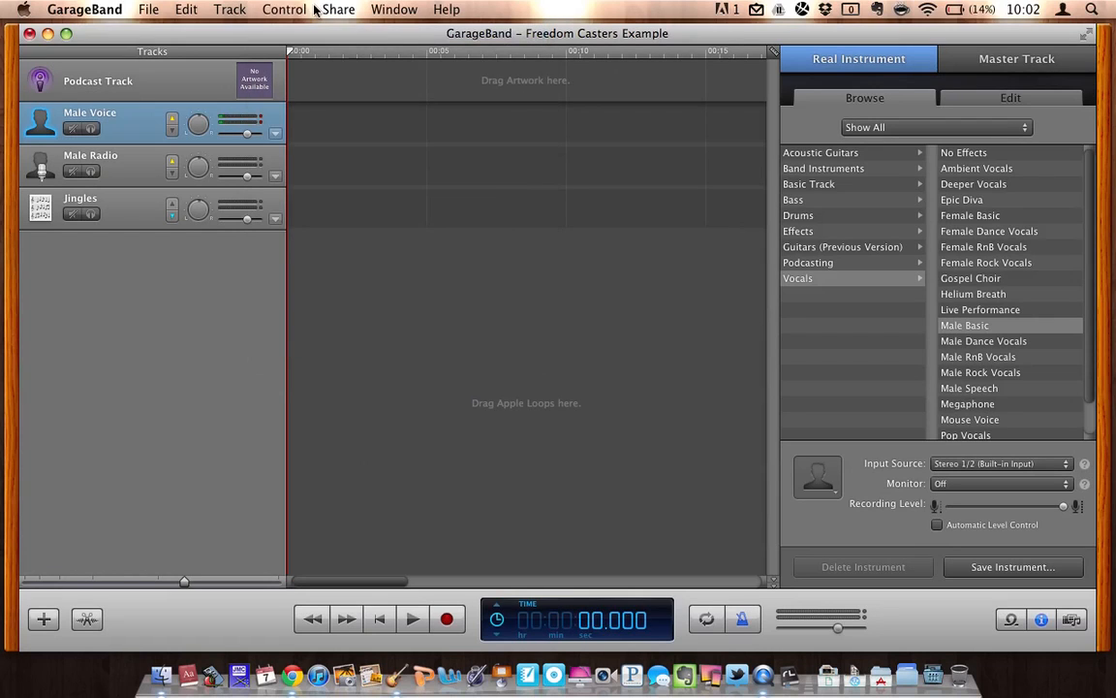
pyautogui.click(283, 10)
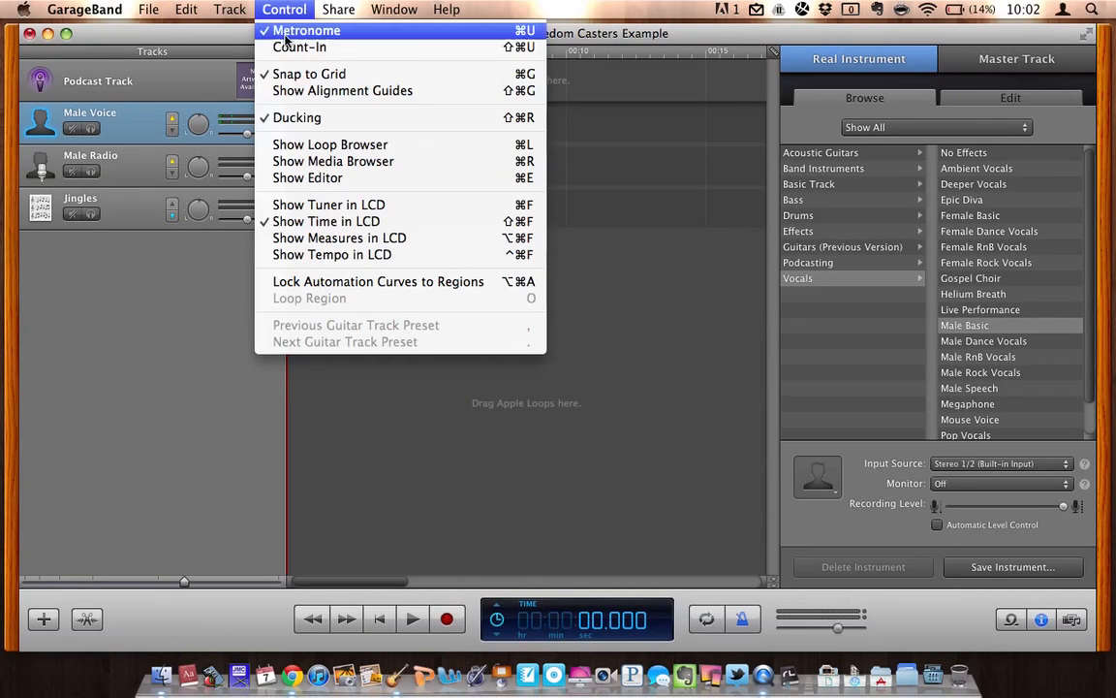
pyautogui.click(357, 35)
pyautogui.click(290, 12)
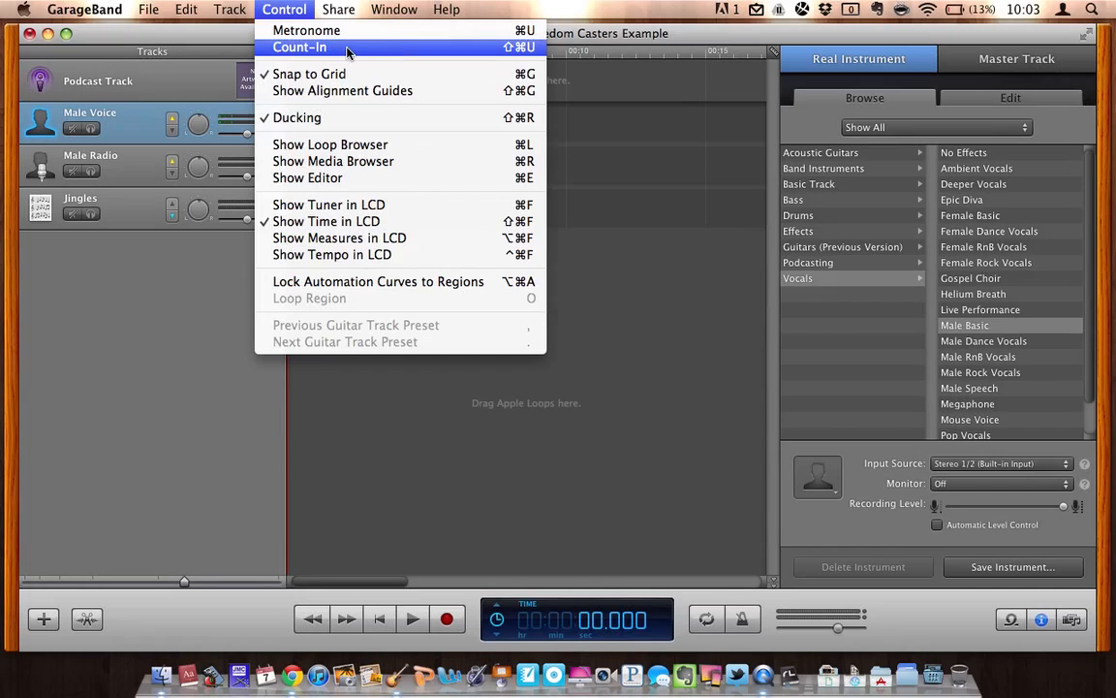
pyautogui.click(178, 278)
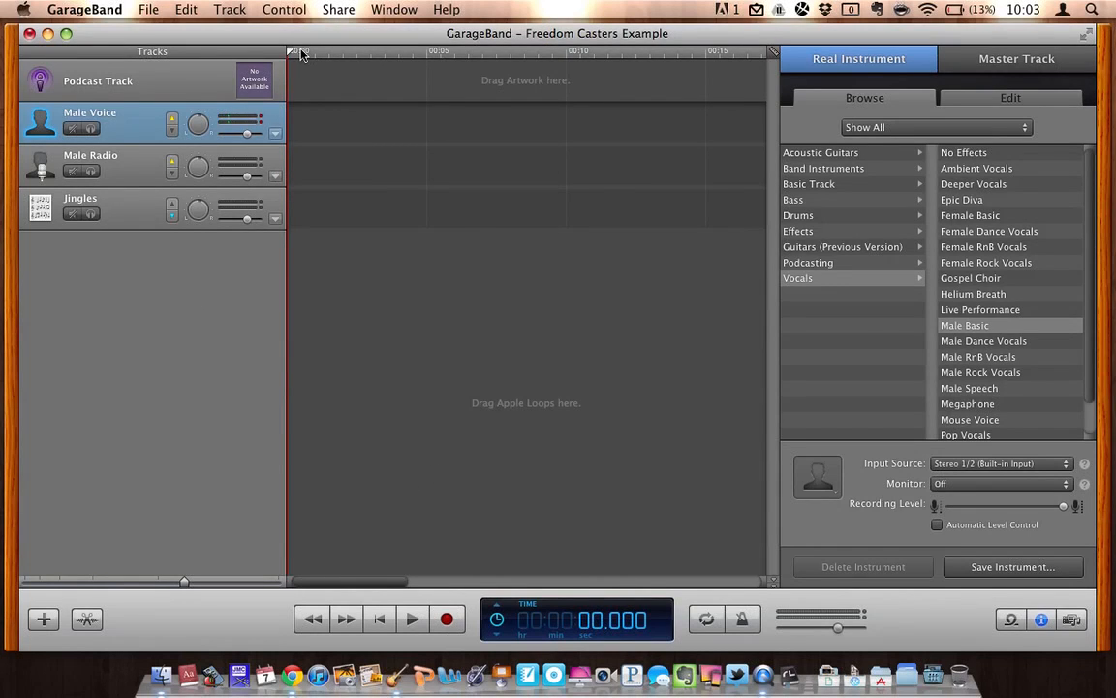
# Step: Move the playhead to about 2.8 seconds and select the Male Radio track
pyautogui.moveTo(288, 54); pyautogui.dragTo(367, 53)
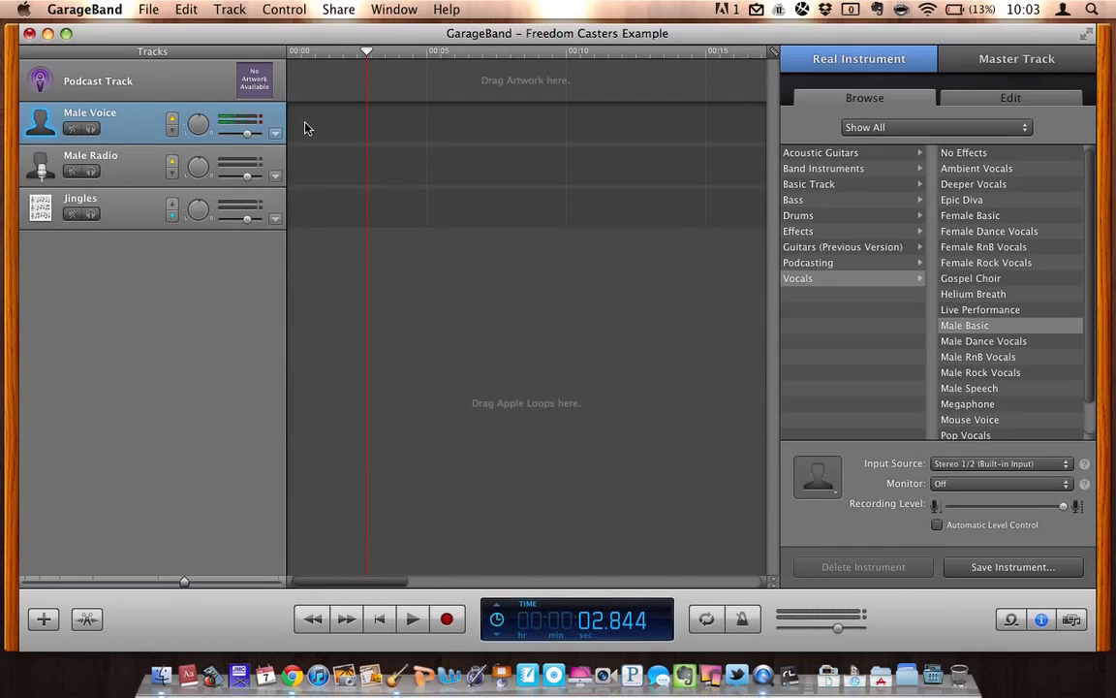
pyautogui.click(145, 163)
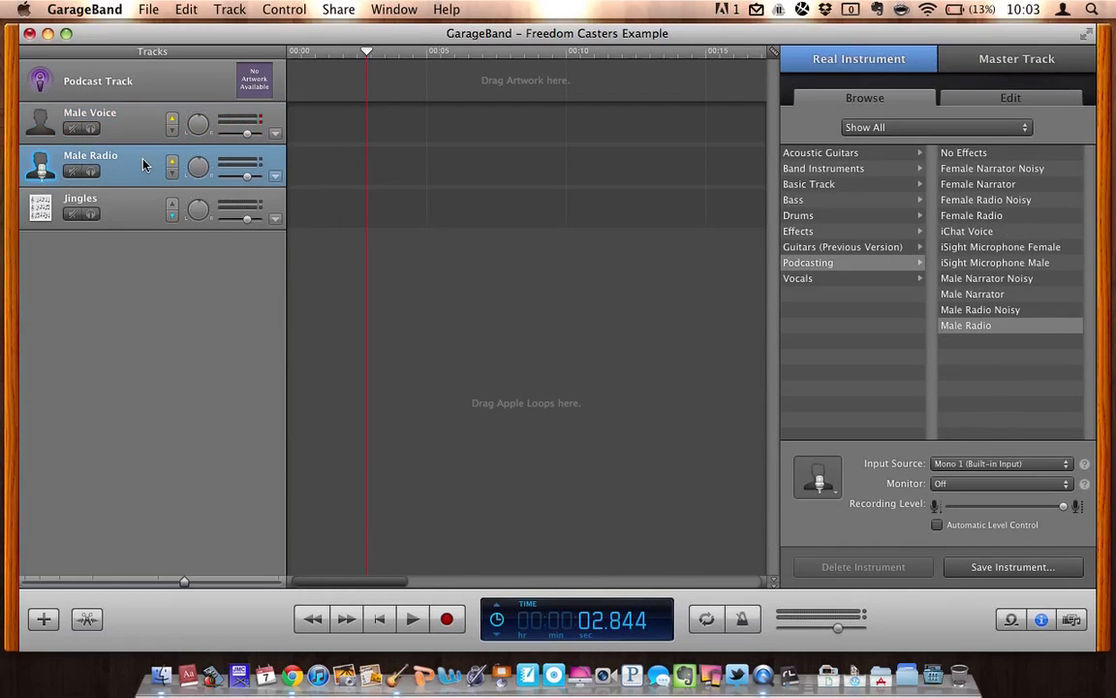
# Step: Record a voice clip of about 7 seconds on the Male Voice track, starting from the beginning of the timeline
pyautogui.click(139, 210)
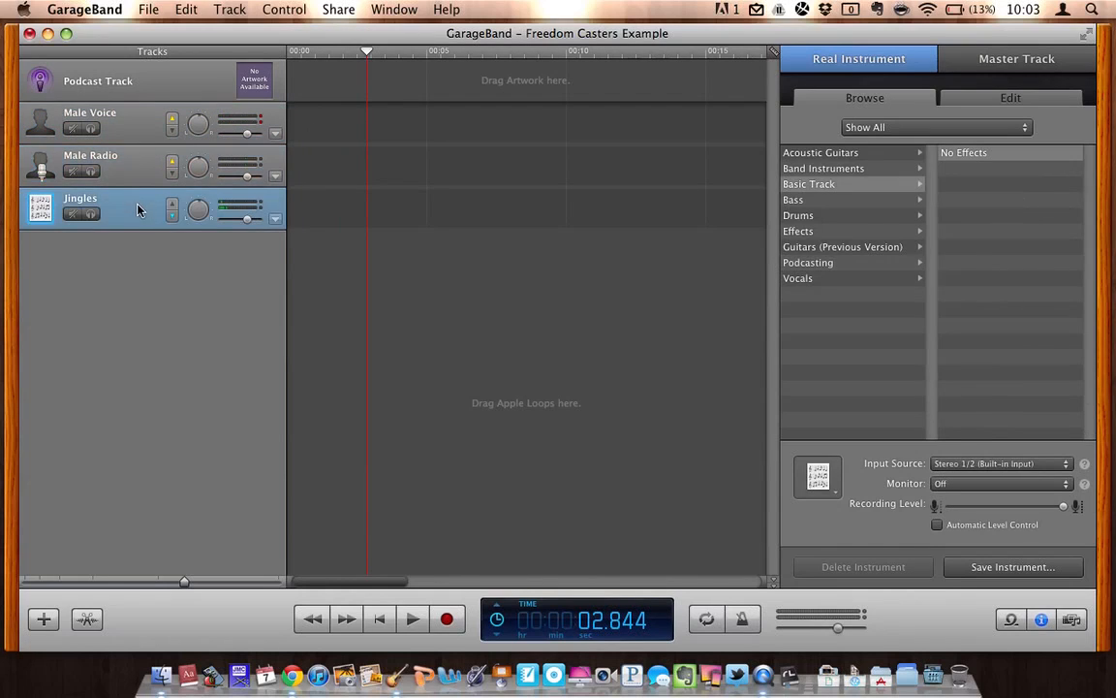
pyautogui.click(127, 113)
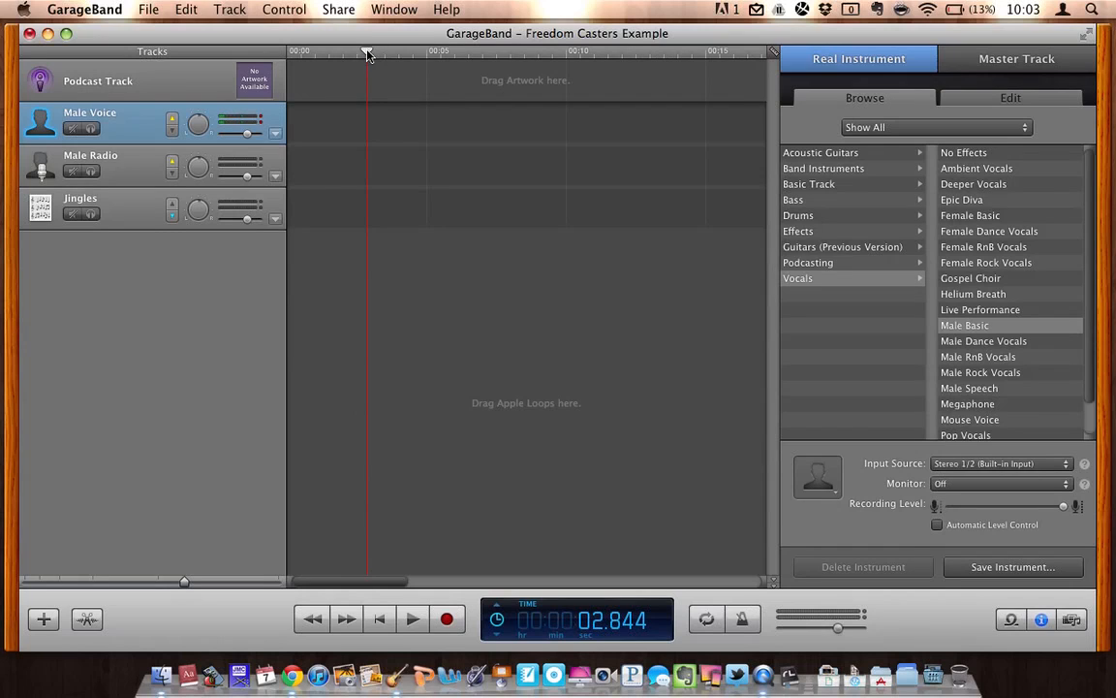
pyautogui.moveTo(367, 53); pyautogui.dragTo(276, 54)
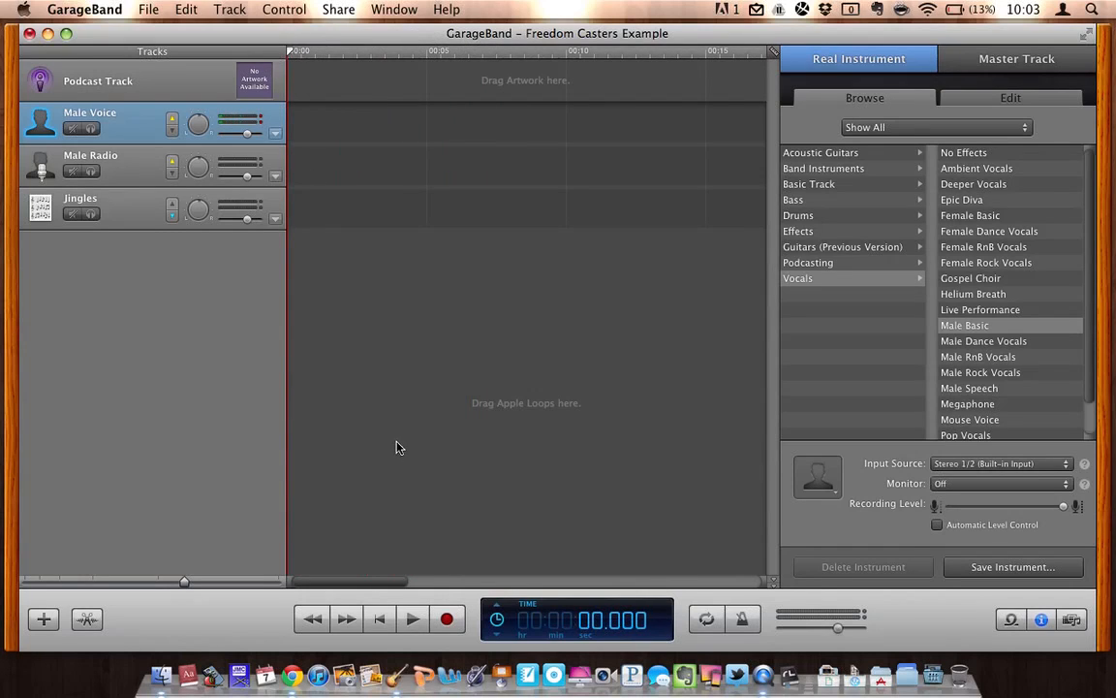
pyautogui.click(448, 621)
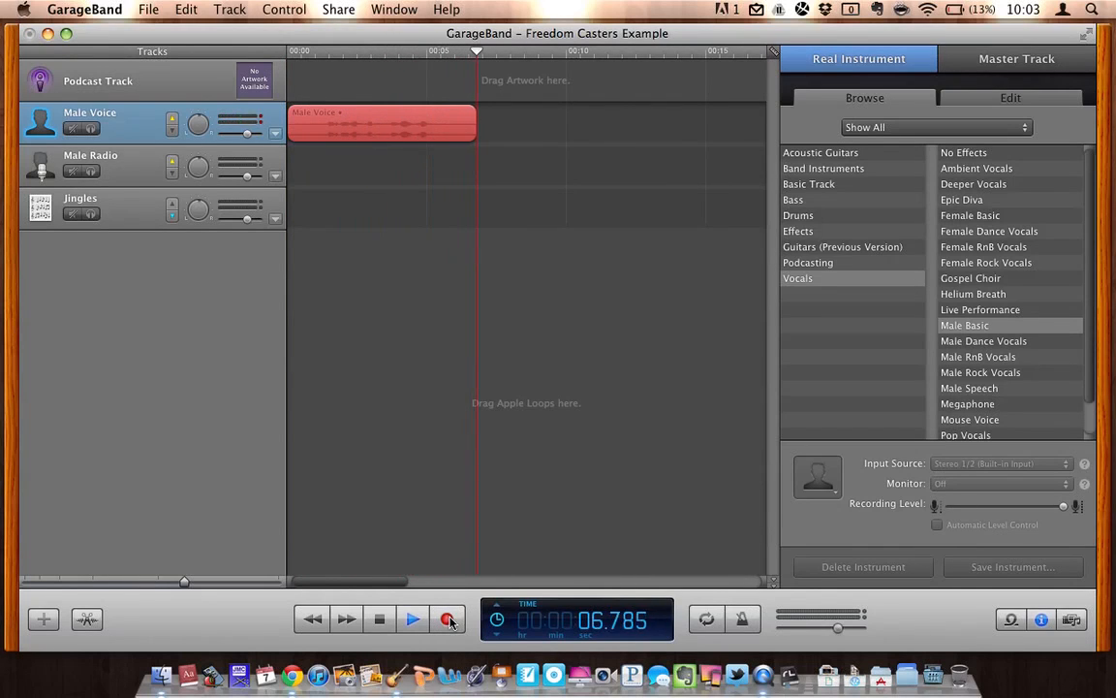
pyautogui.click(447, 621)
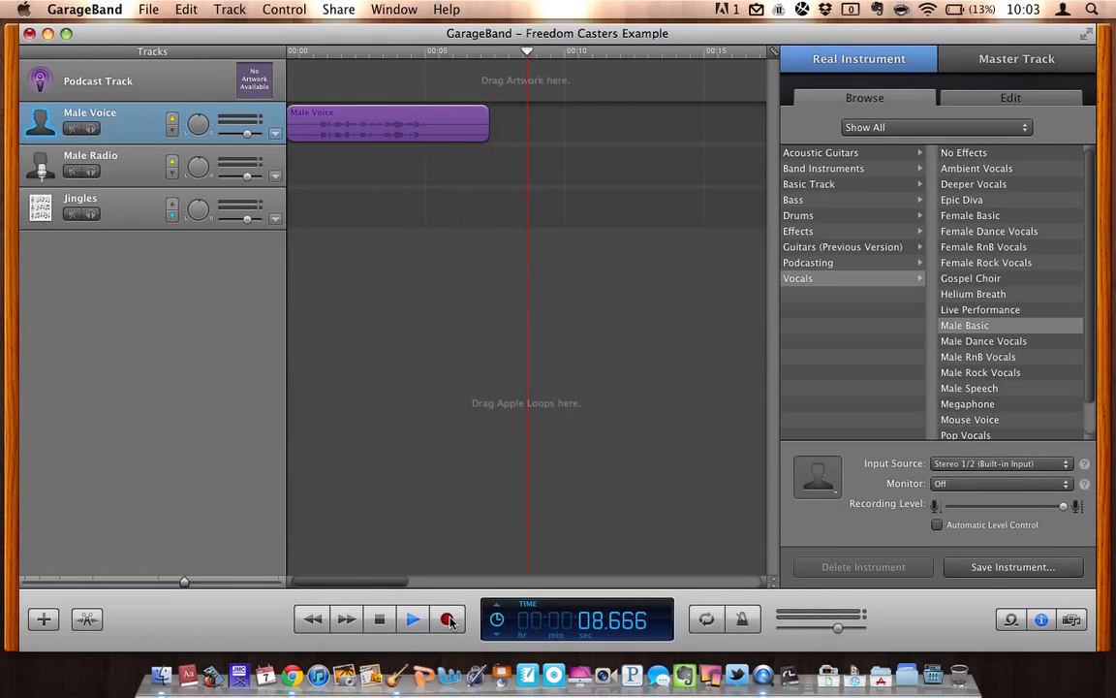
pyautogui.click(423, 625)
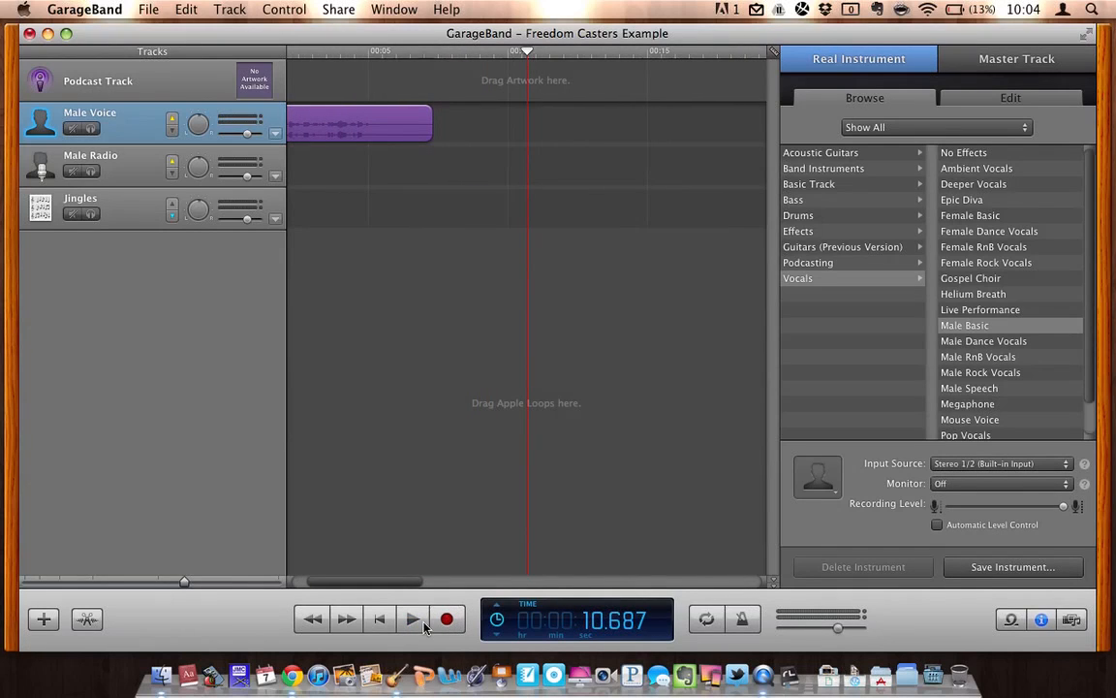
# Step: Play the recorded Male Voice clip from the beginning of the timeline and stop playback just past its end
pyautogui.moveTo(404, 580); pyautogui.dragTo(331, 583)
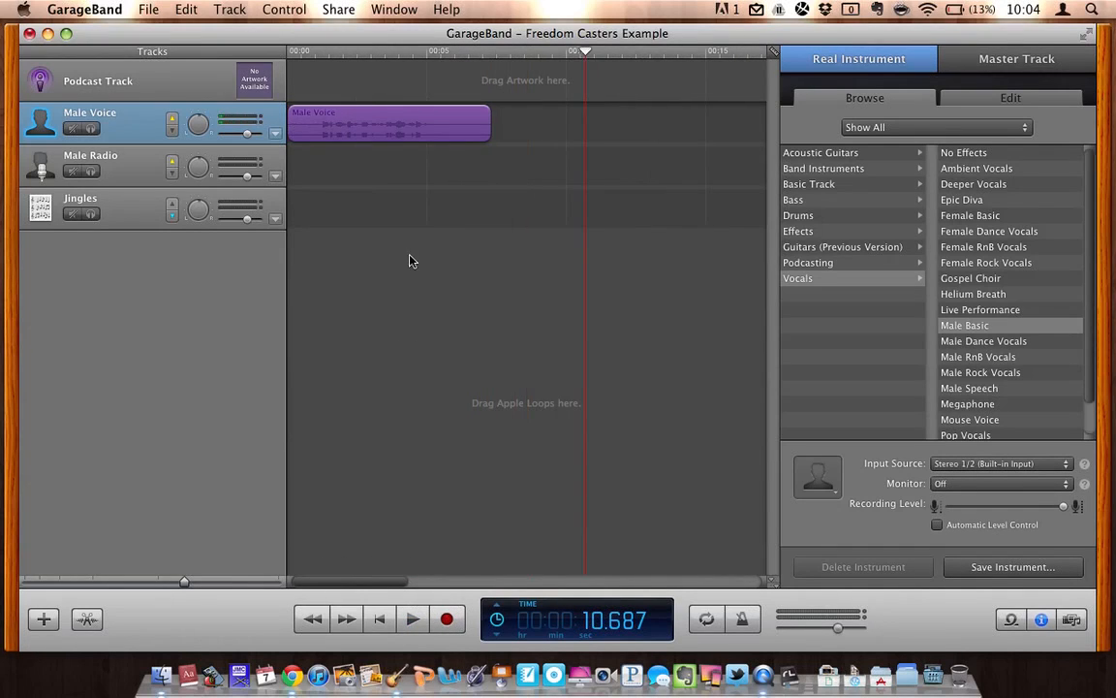
pyautogui.click(381, 618)
pyautogui.click(415, 621)
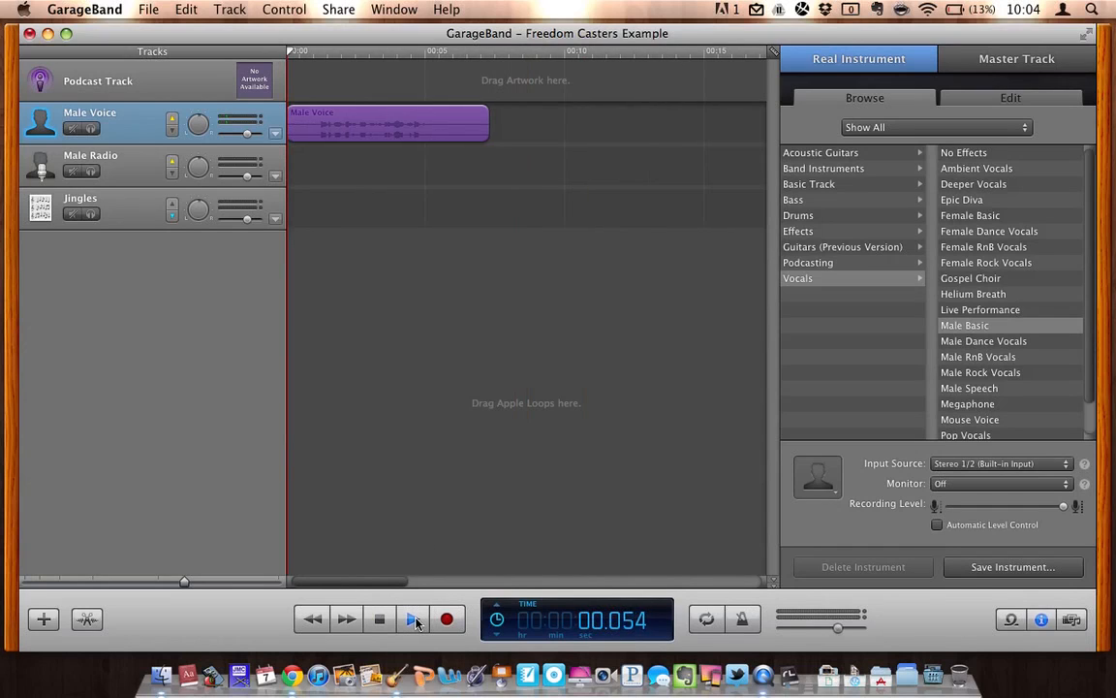
pyautogui.press('XF86AudioRaiseVolume')
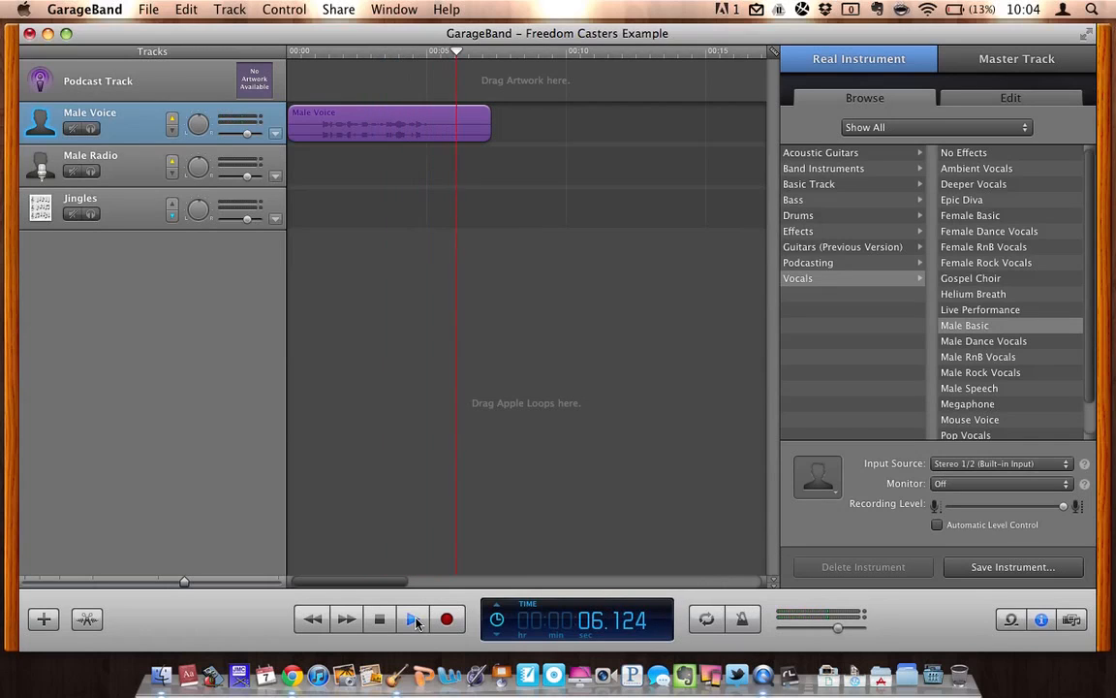
pyautogui.click(415, 621)
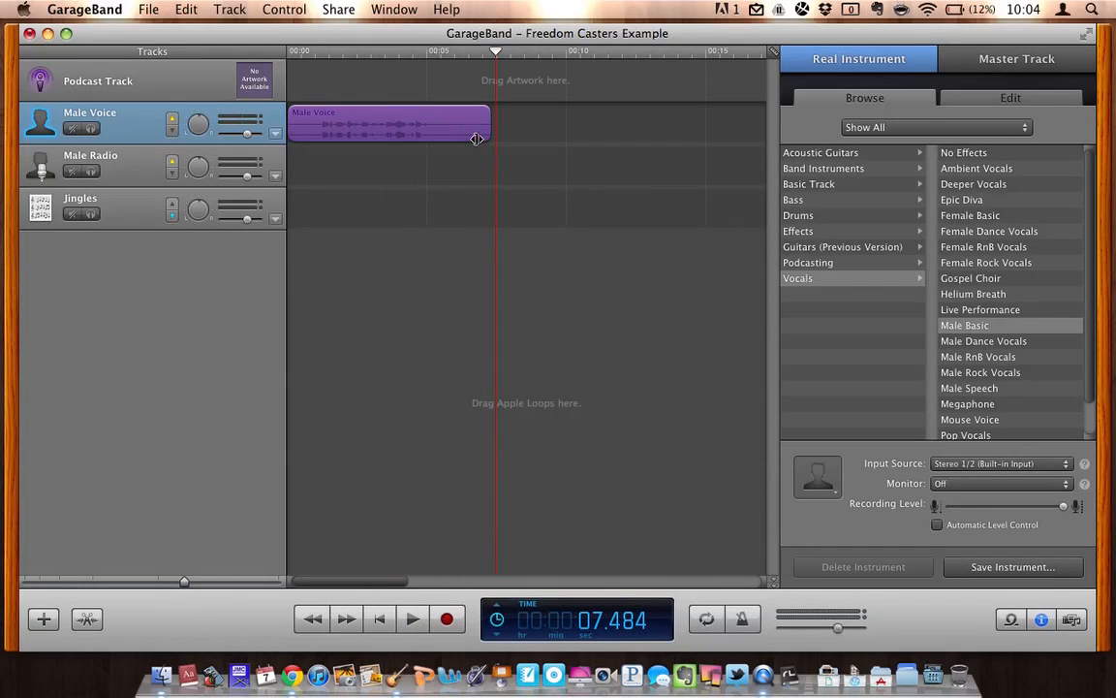
# Step: Extend the end of the Male Voice region slightly and split the region at about 5.4 seconds
pyautogui.click(423, 125)
pyautogui.moveTo(481, 128)
pyautogui.mouseDown()
pyautogui.moveTo(432, 127)
pyautogui.moveTo(488, 131)
pyautogui.mouseUp()
pyautogui.click(497, 55)
pyautogui.moveTo(497, 55); pyautogui.dragTo(438, 56)
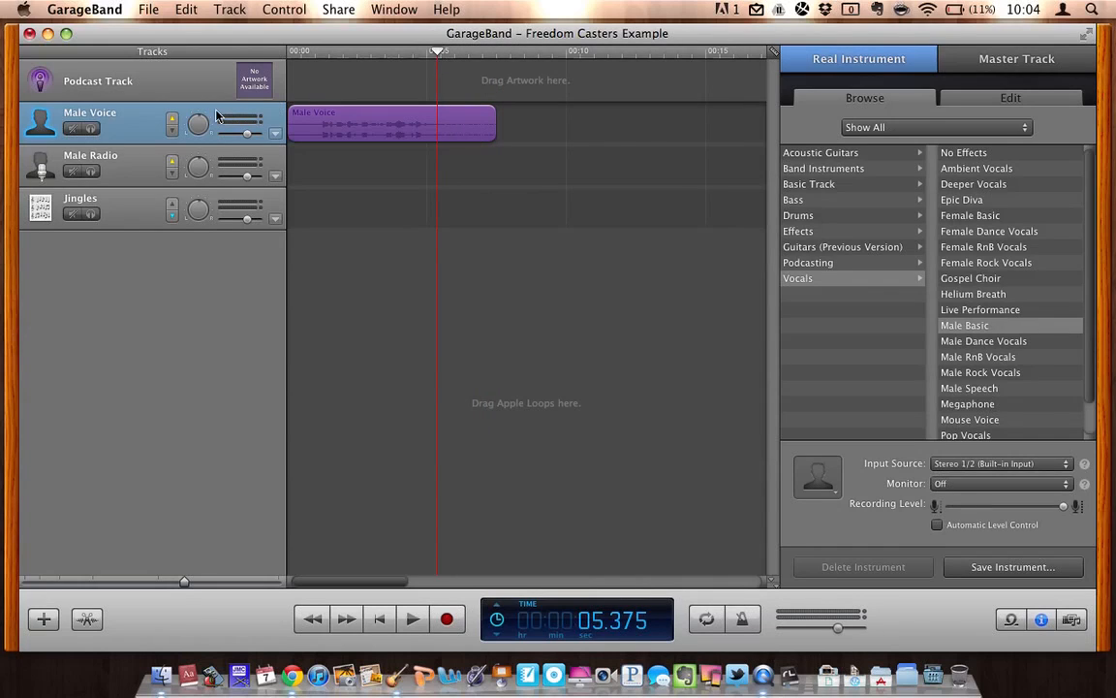
pyautogui.click(393, 126)
pyautogui.click(394, 159)
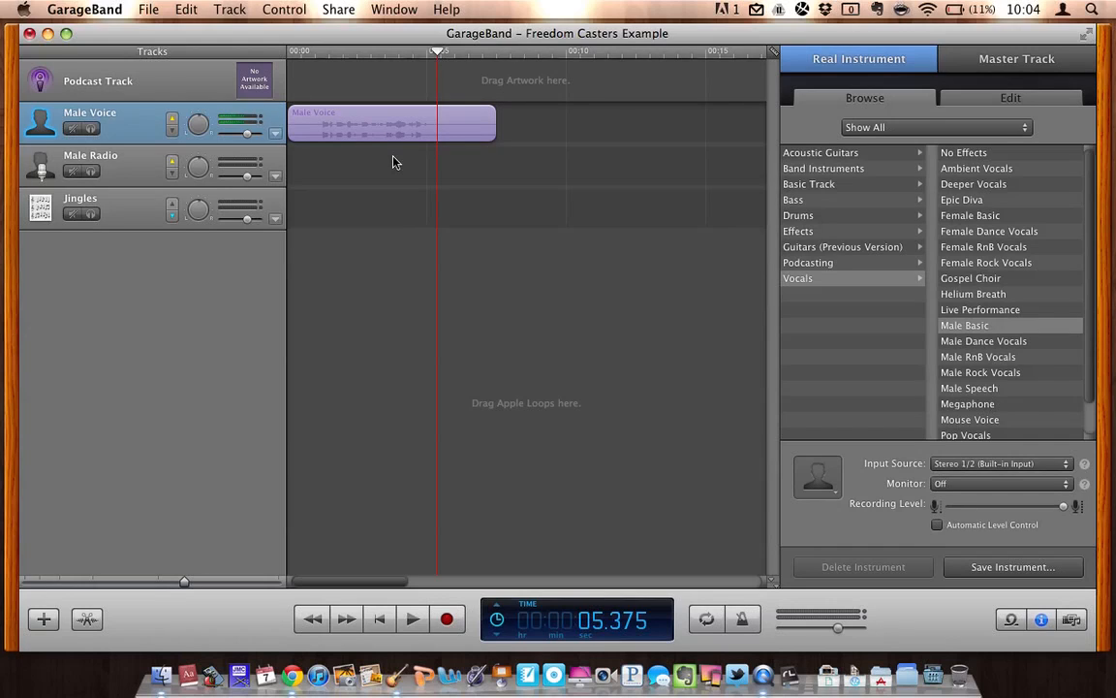
pyautogui.click(394, 139)
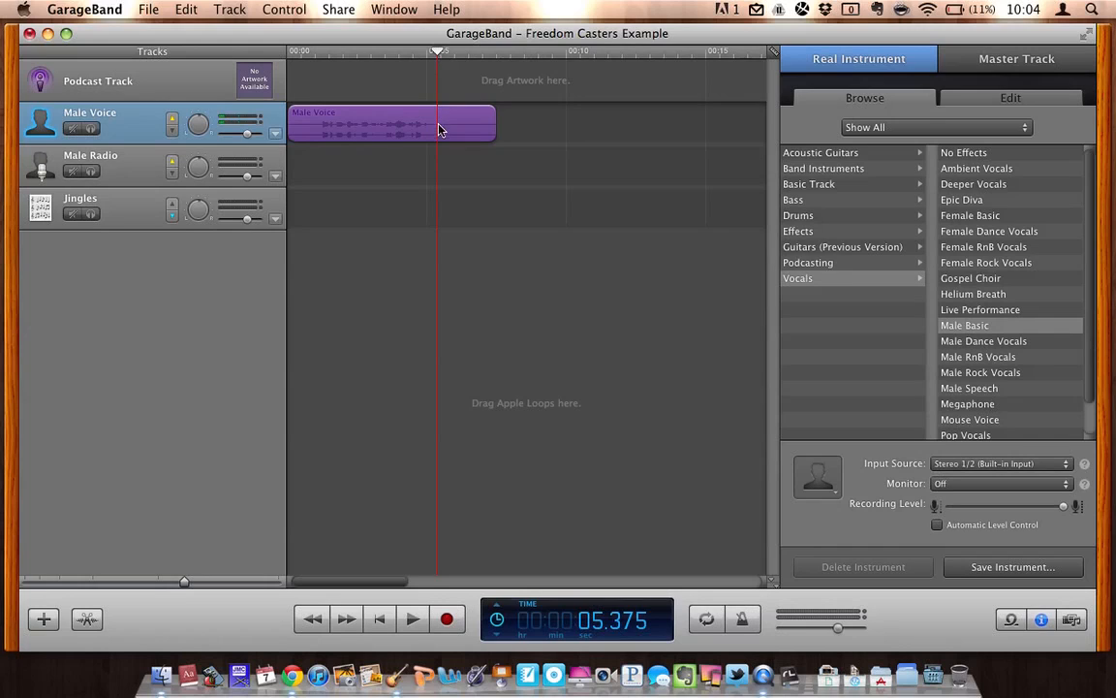
pyautogui.click(187, 10)
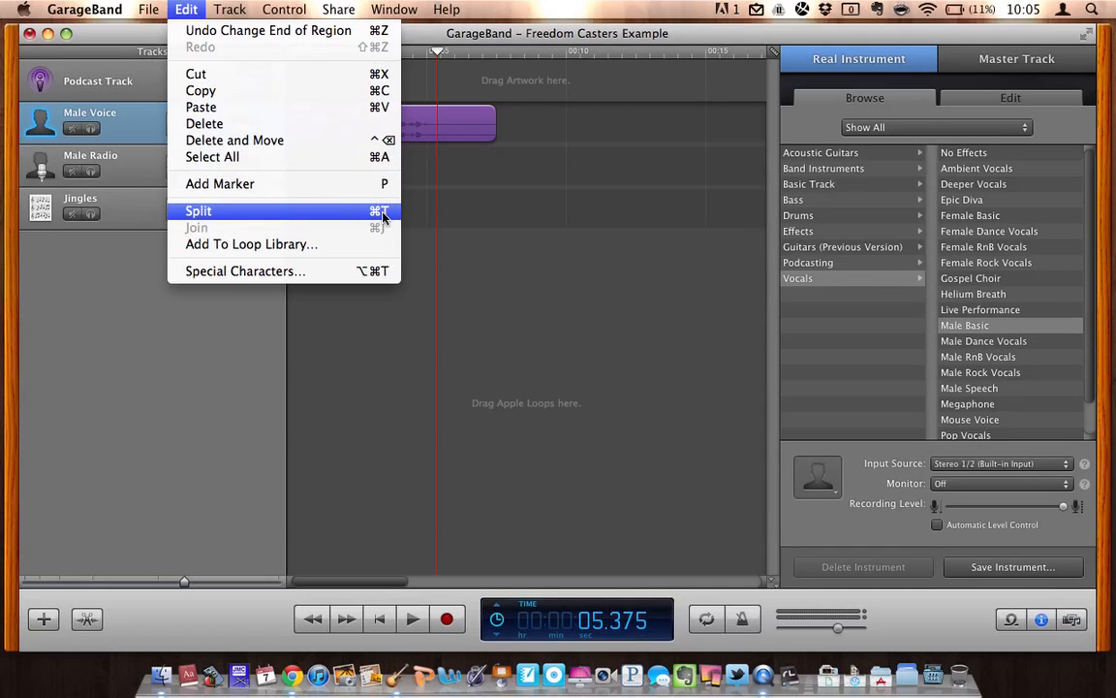
pyautogui.click(222, 211)
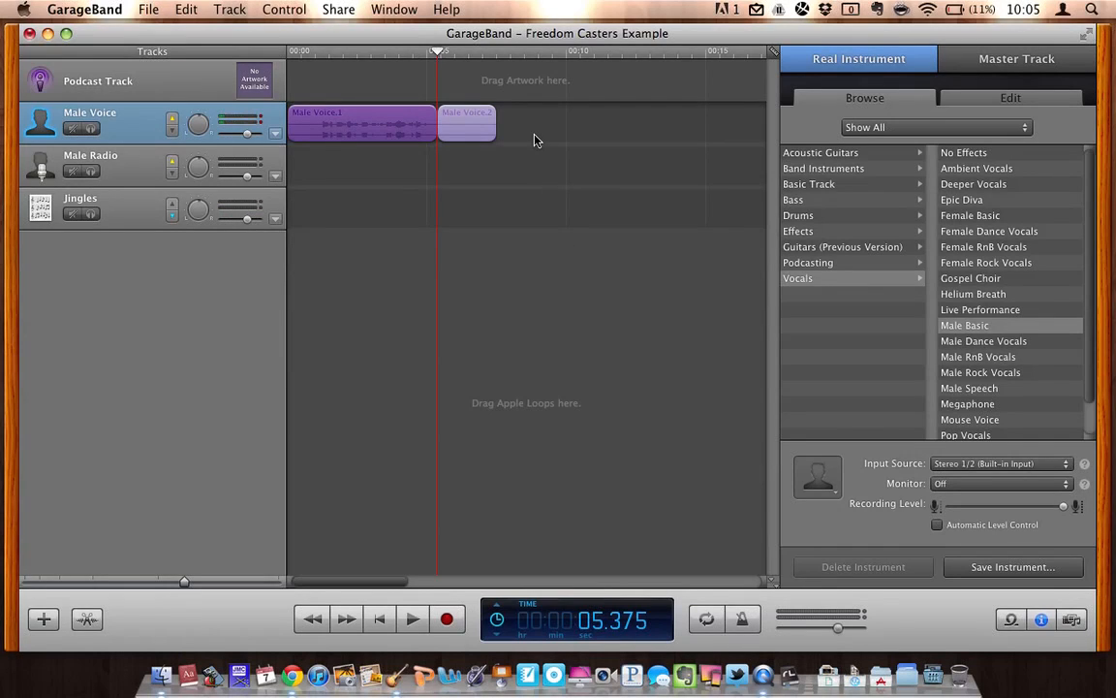
# Step: Delete the short second piece of the split voice region and undo the deletion
pyautogui.moveTo(472, 123)
pyautogui.mouseDown()
pyautogui.moveTo(575, 124)
pyautogui.moveTo(465, 124)
pyautogui.mouseUp()
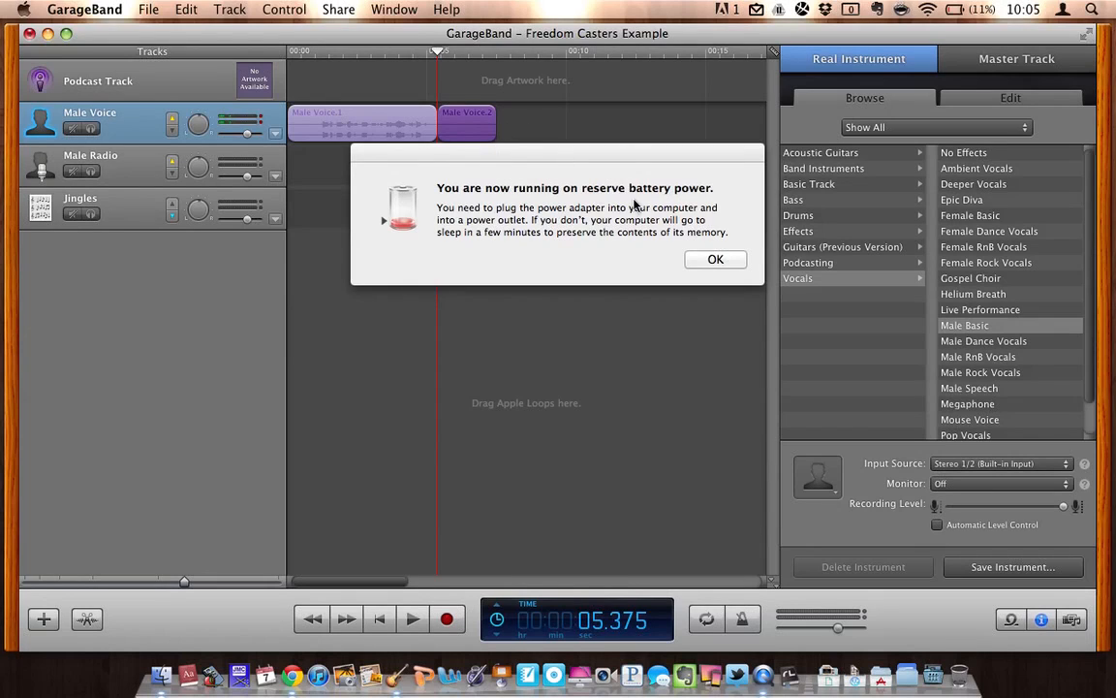
pyautogui.click(712, 327)
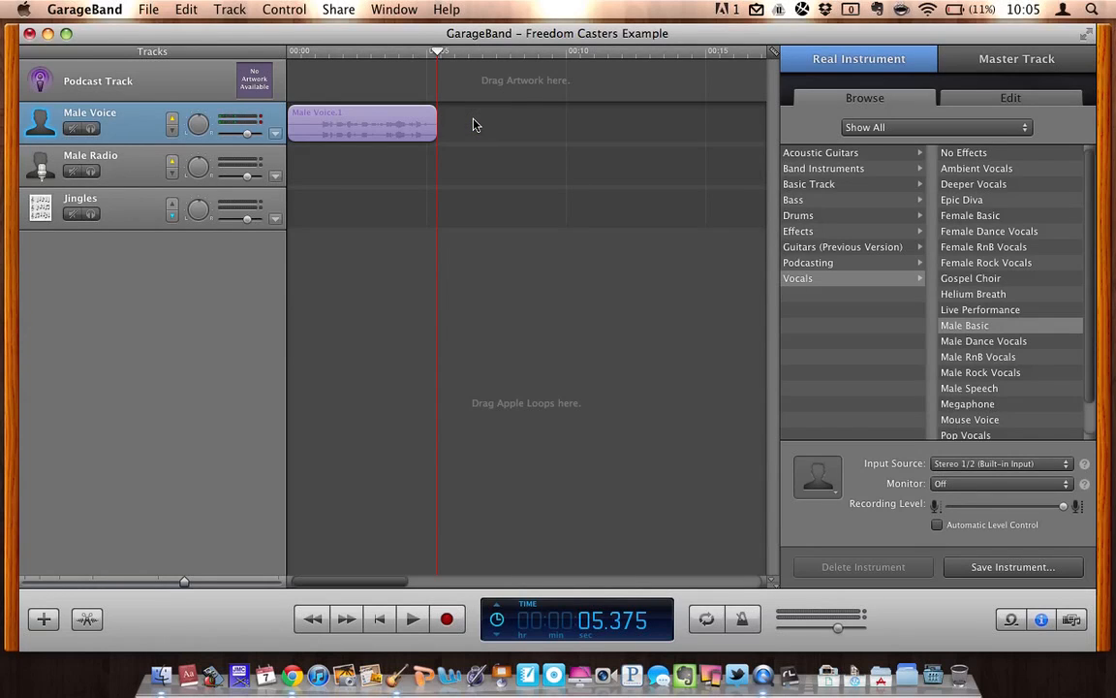
pyautogui.press('super+v')
# Step: Select both pieces of the split Male Voice region and try to join them
pyautogui.click(419, 128)
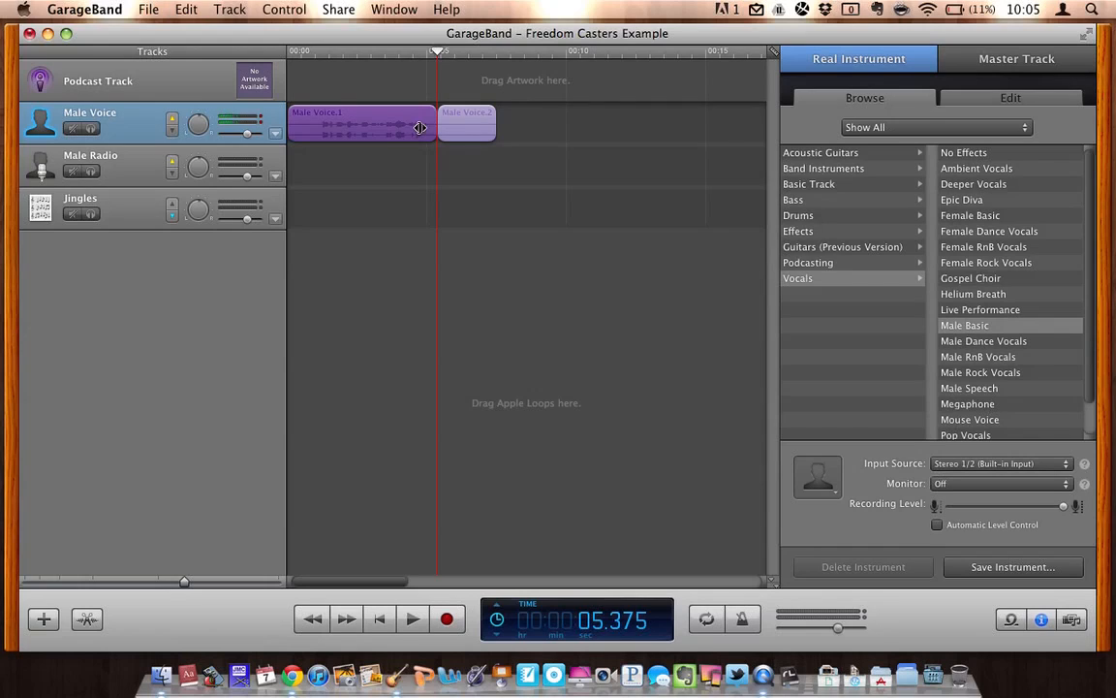
pyautogui.keyDown('shift'); pyautogui.click(460, 134); pyautogui.keyUp('shift')
pyautogui.click(171, 10)
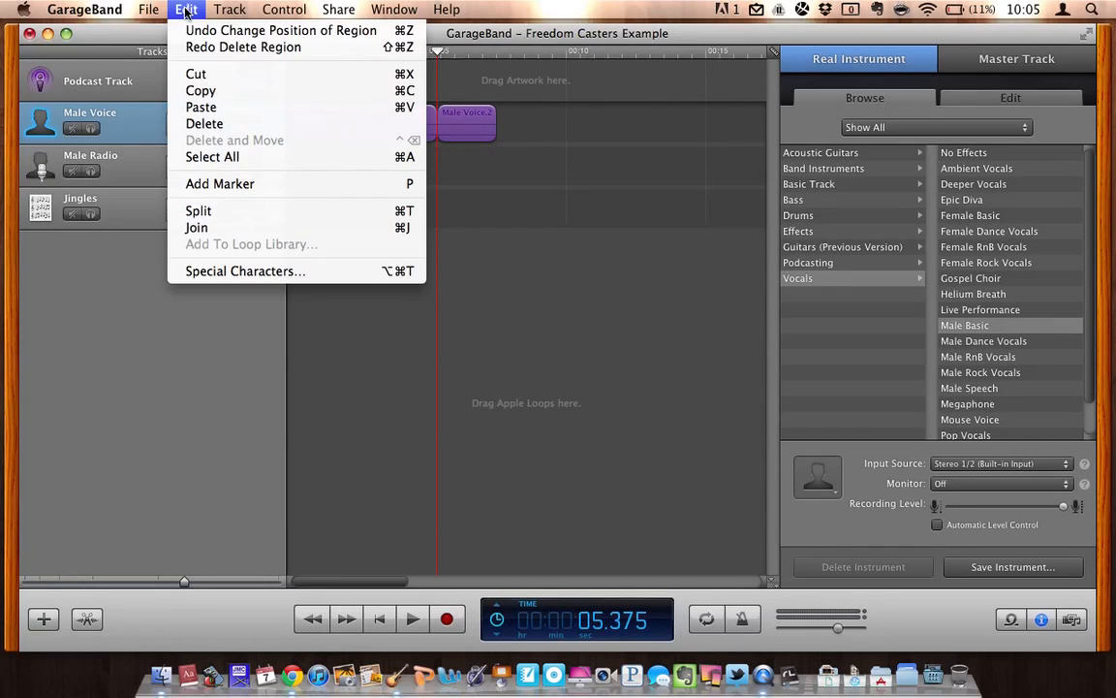
pyautogui.click(215, 230)
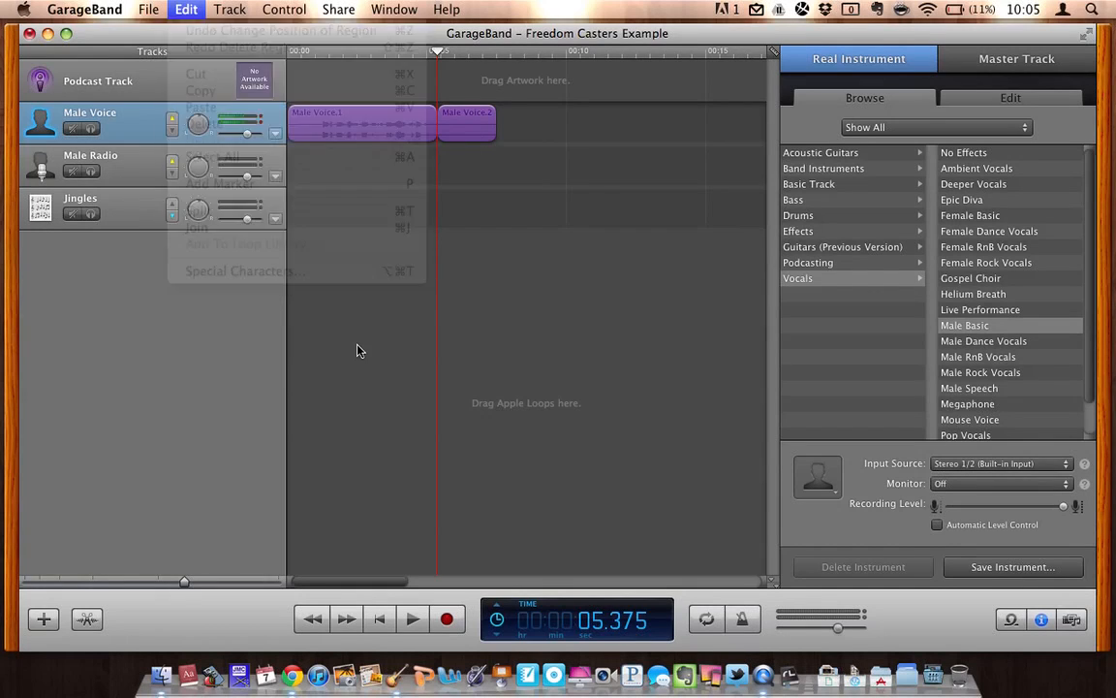
# Step: Delete the short second piece of the split voice region and select the remaining first piece
pyautogui.click(469, 139)
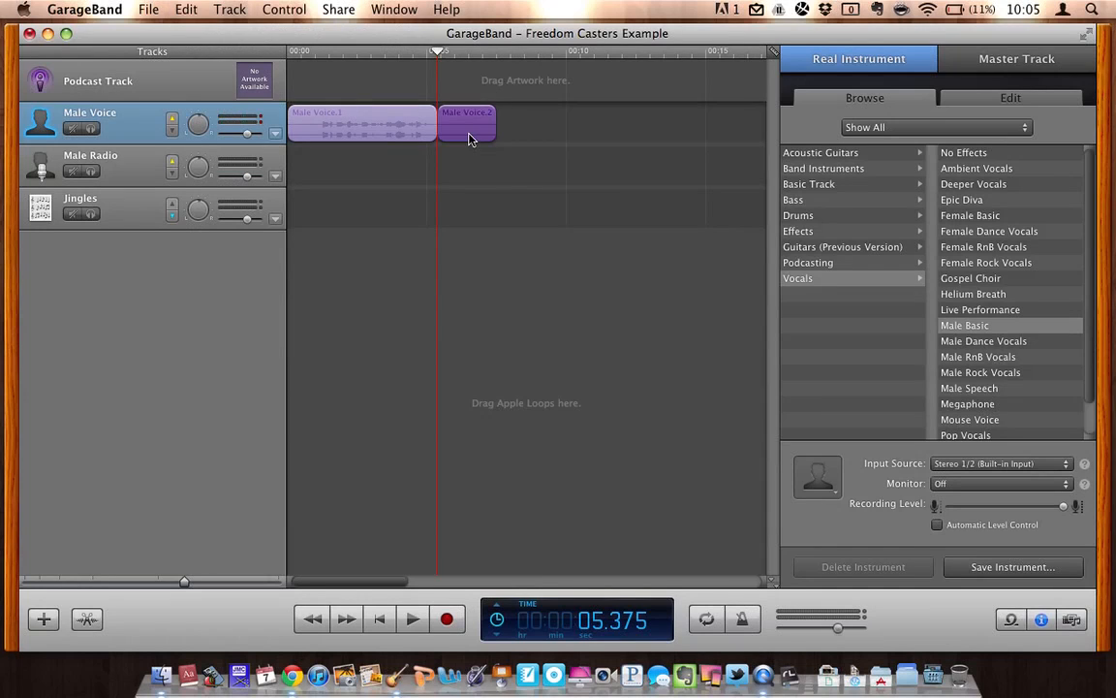
pyautogui.press('Delete')
pyautogui.moveTo(404, 130)
pyautogui.mouseDown()
pyautogui.moveTo(449, 133)
pyautogui.moveTo(405, 132)
pyautogui.mouseUp()
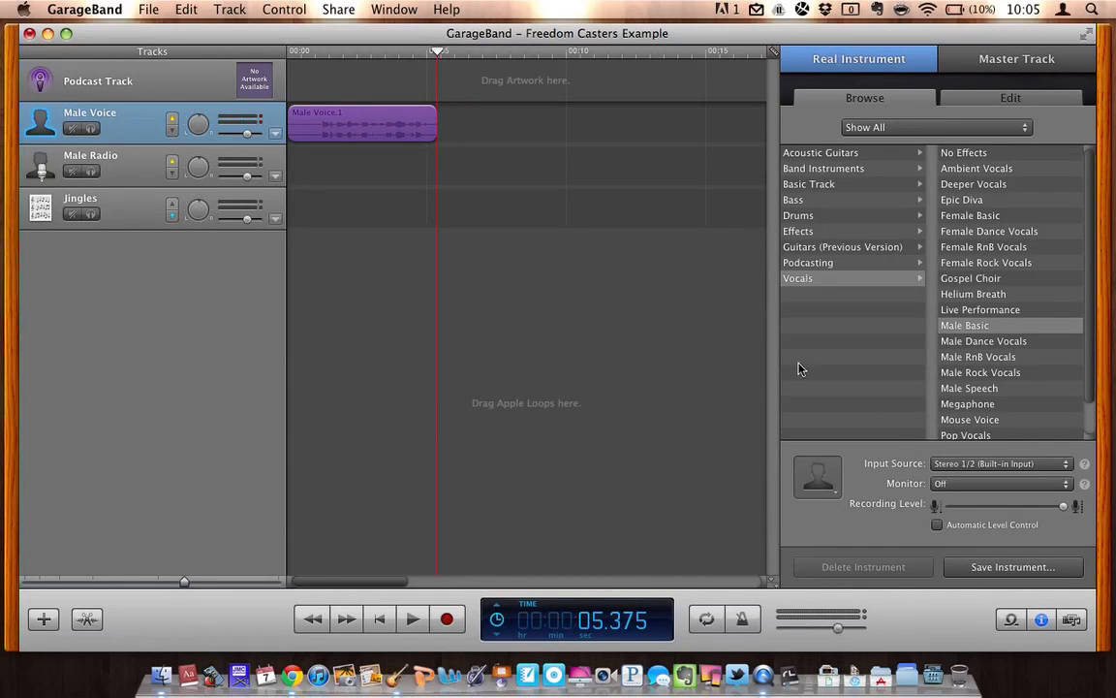
# Step: Open the loop browser, look at the musical loops view, and browse Sound Effects and Jingles in the podcast sounds view
pyautogui.click(1011, 622)
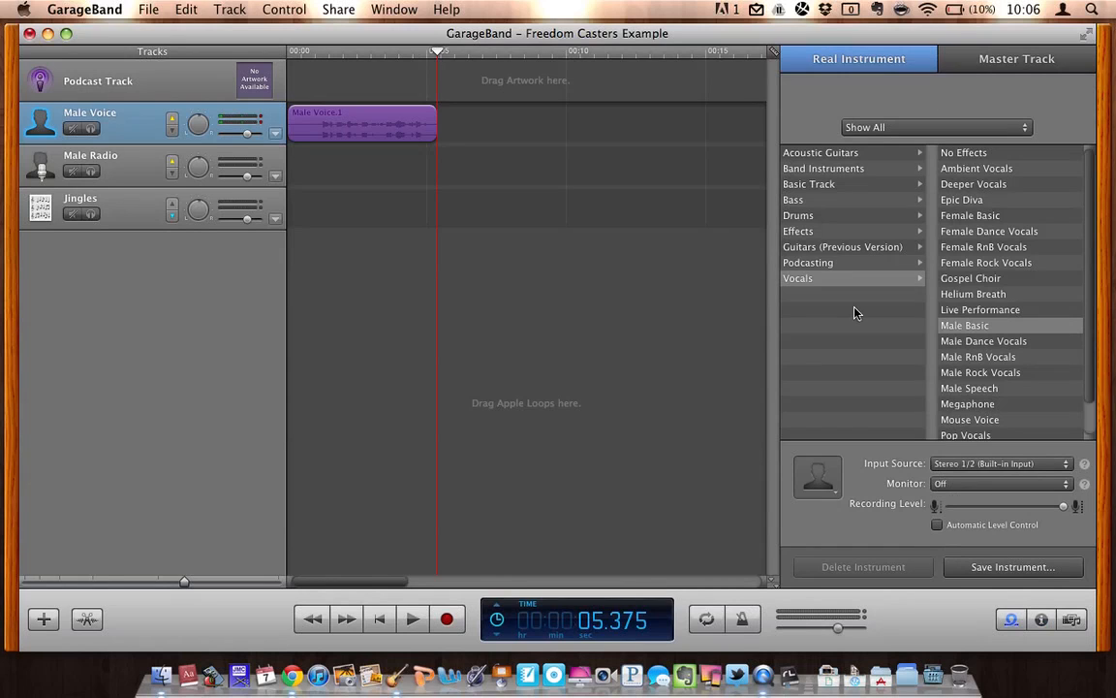
pyautogui.press('super+l')
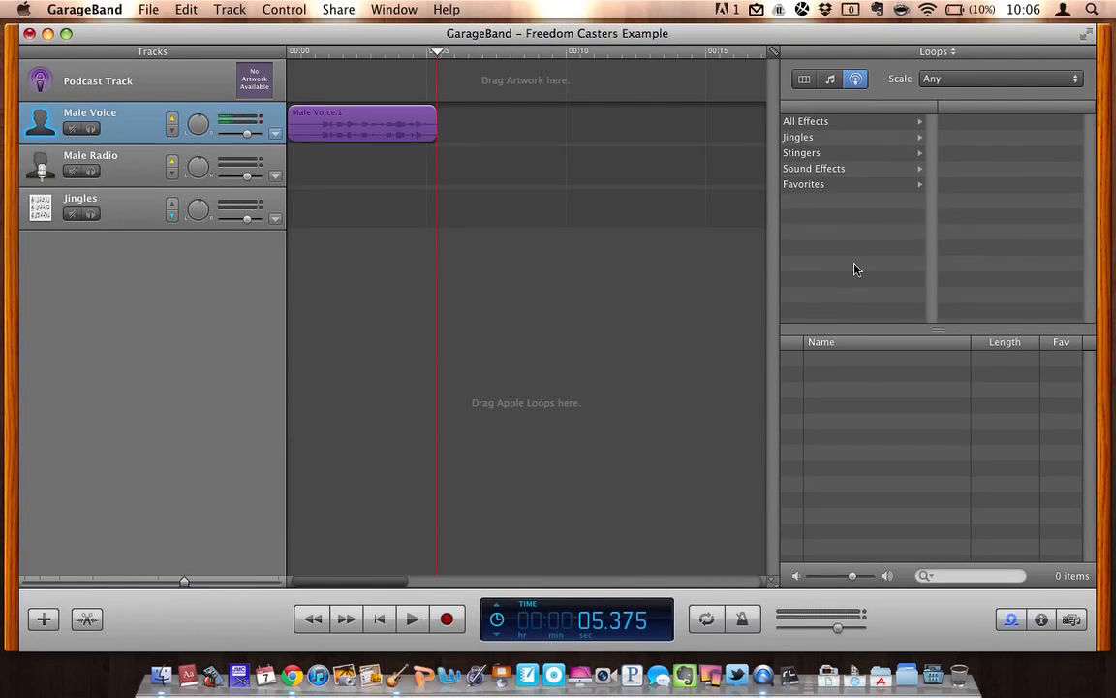
pyautogui.click(833, 79)
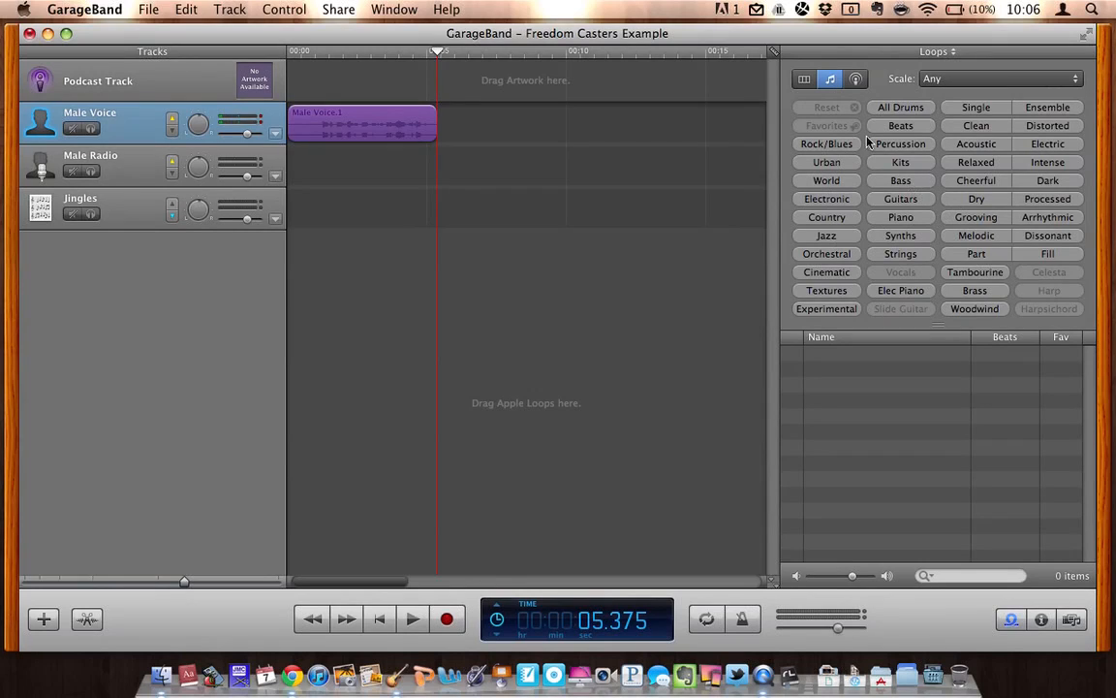
pyautogui.click(856, 80)
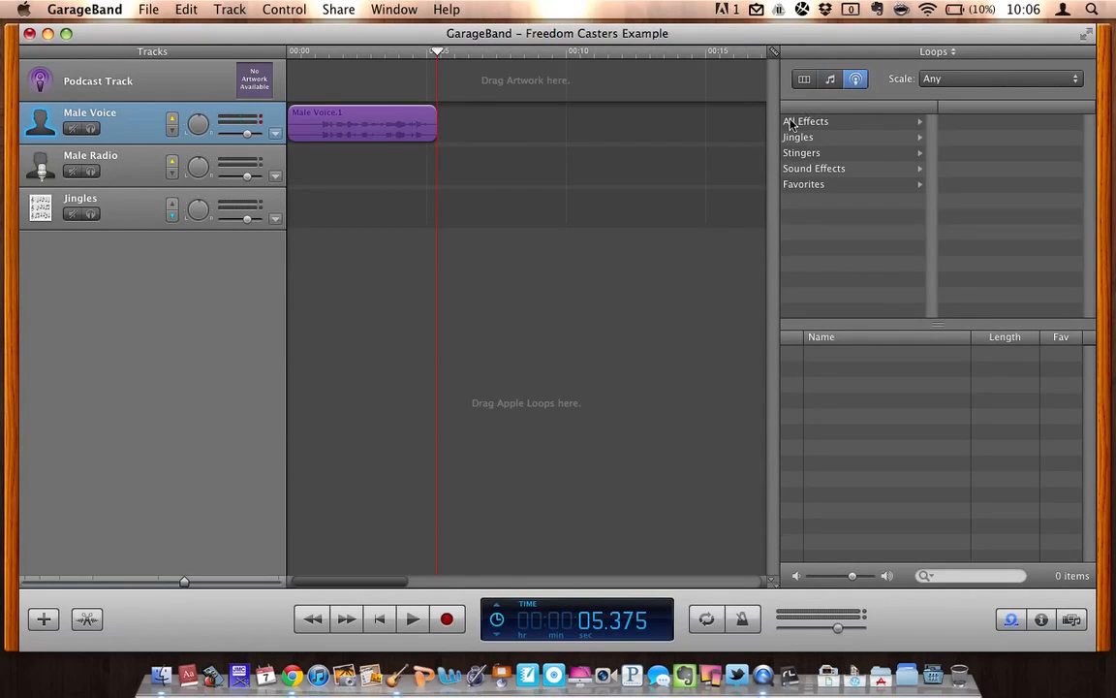
pyautogui.click(801, 169)
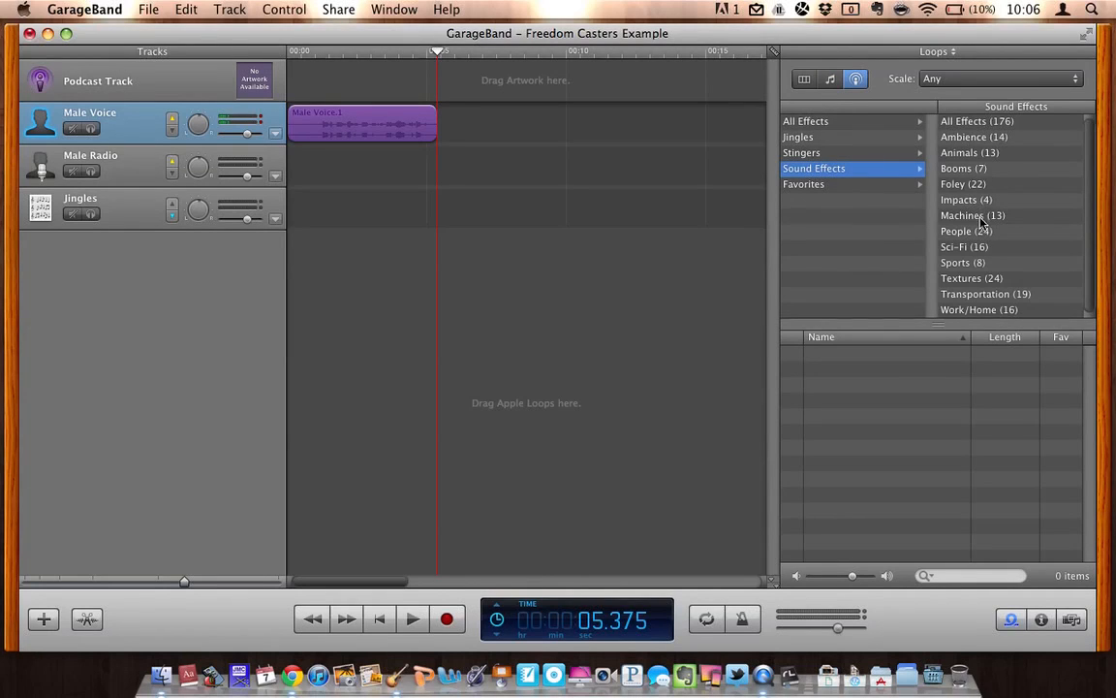
pyautogui.click(829, 139)
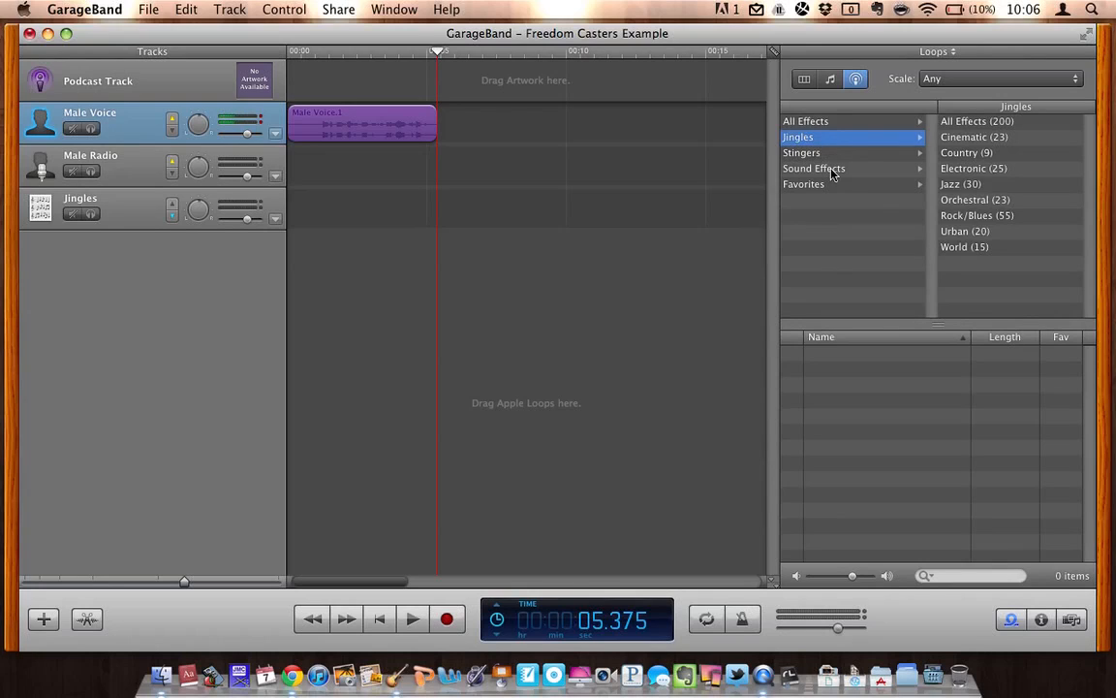
# Step: Search the loop library for "click" and for "basketball"
pyautogui.click(966, 575)
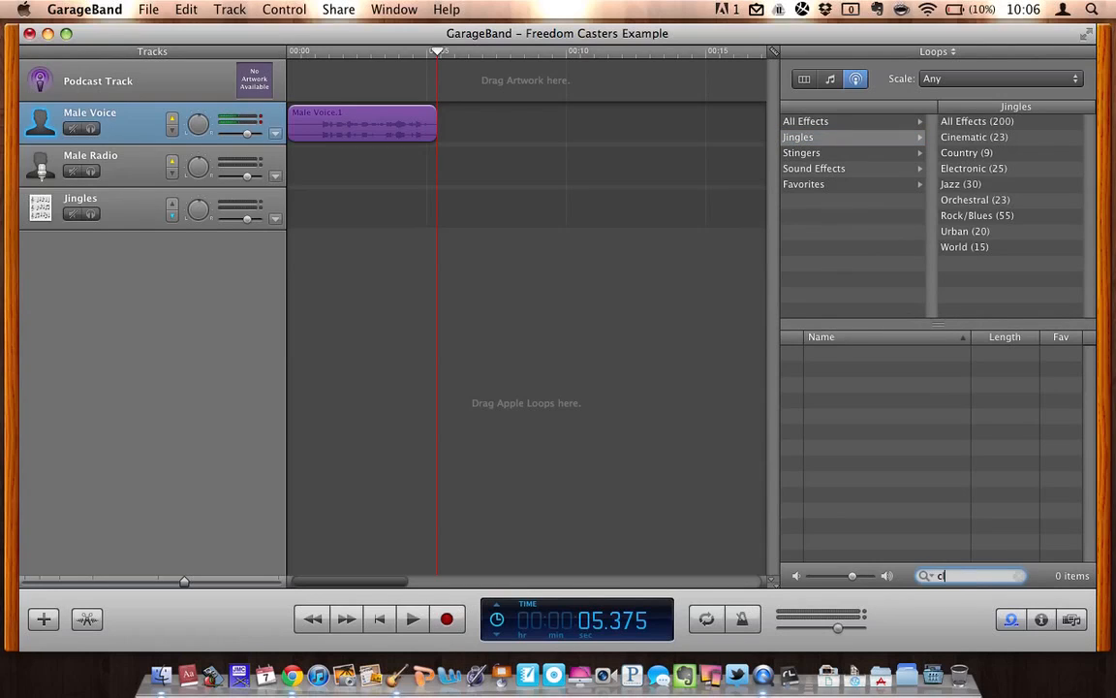
pyautogui.write('click')
pyautogui.press('Return')
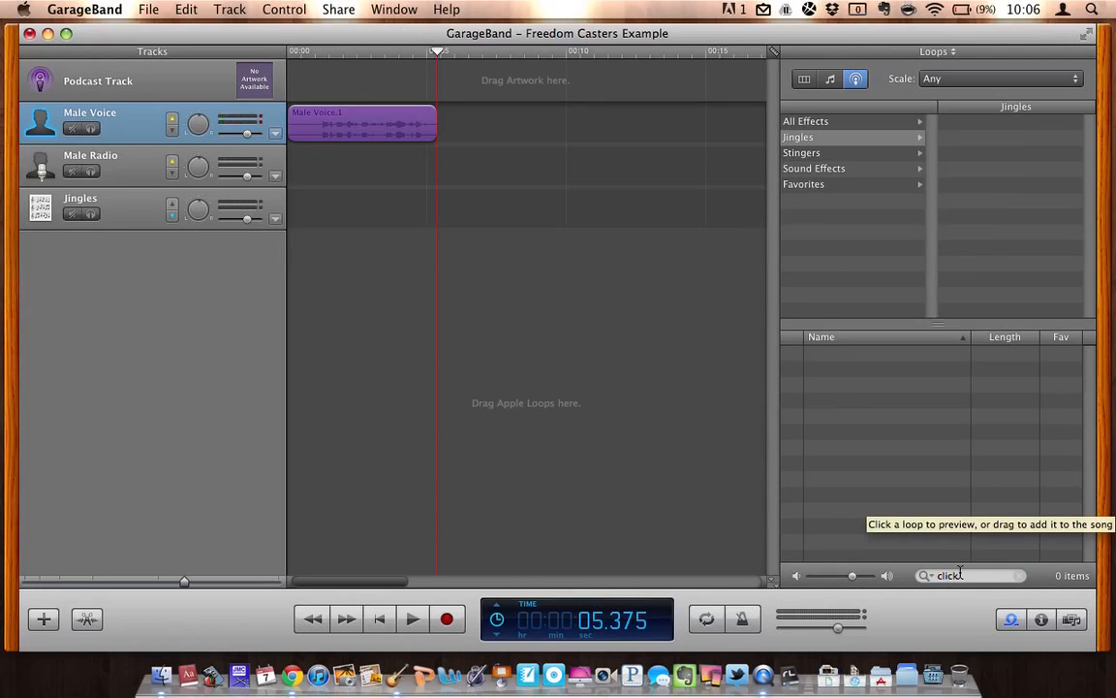
pyautogui.click(929, 575)
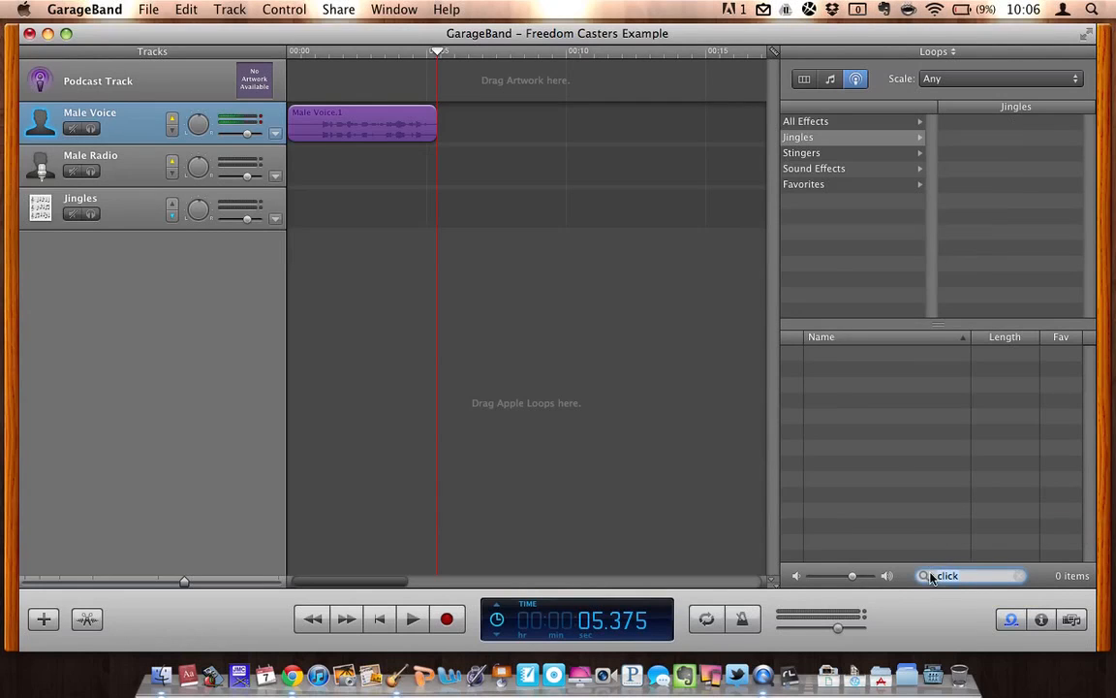
pyautogui.write('basketball')
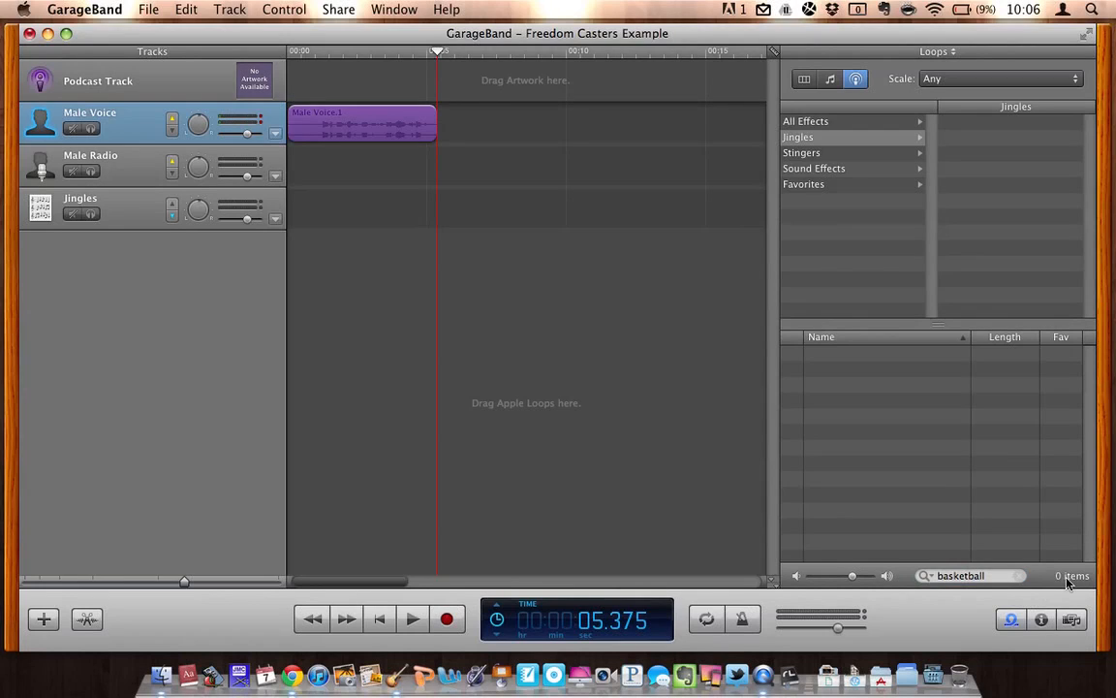
pyautogui.write('l')
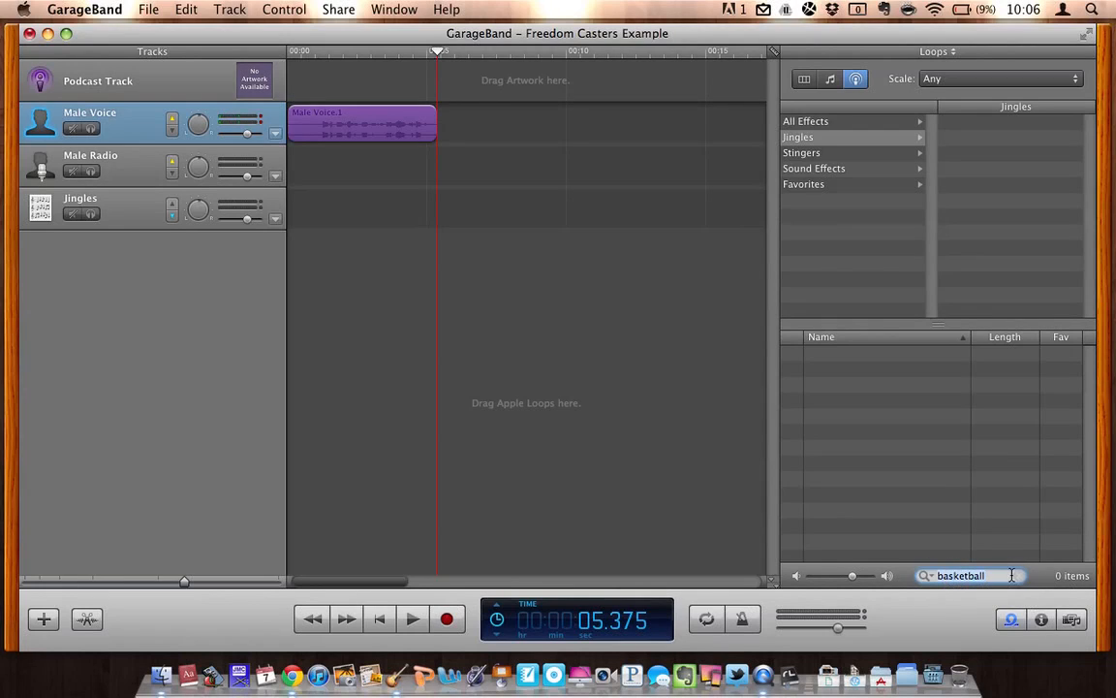
# Step: Clear the loop search and list the Cinematic jingles
pyautogui.click(925, 573)
pyautogui.click(801, 138)
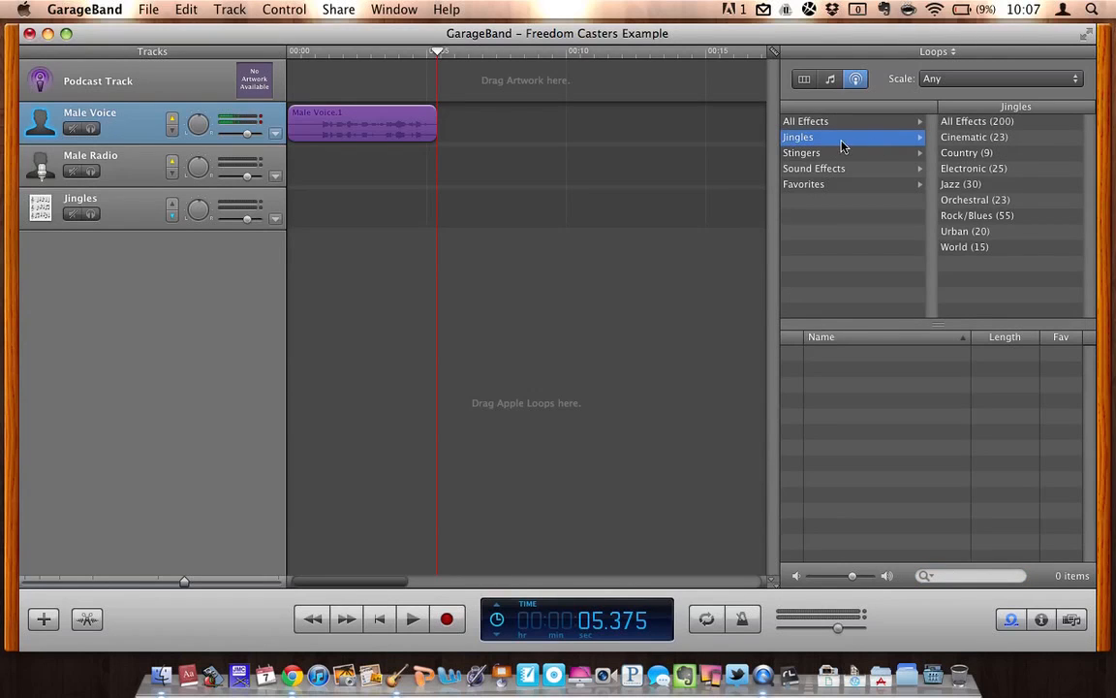
pyautogui.click(970, 144)
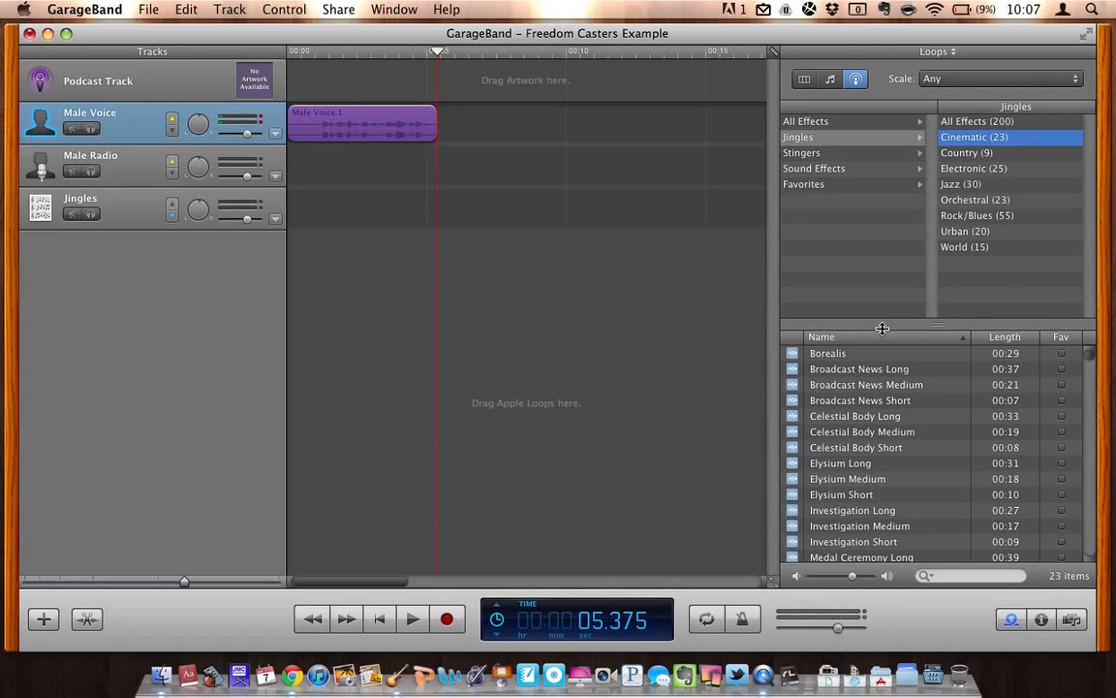
# Step: Sort the Cinematic jingles by length from shortest to longest and preview Celestial Body Short
pyautogui.click(1003, 337)
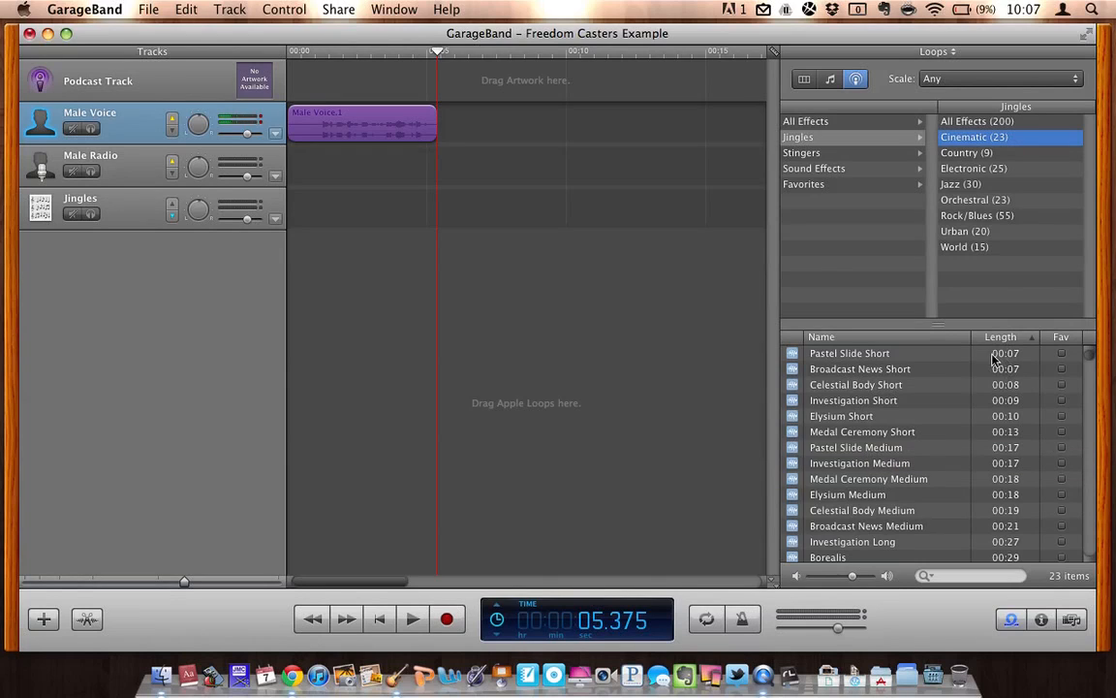
pyautogui.click(830, 387)
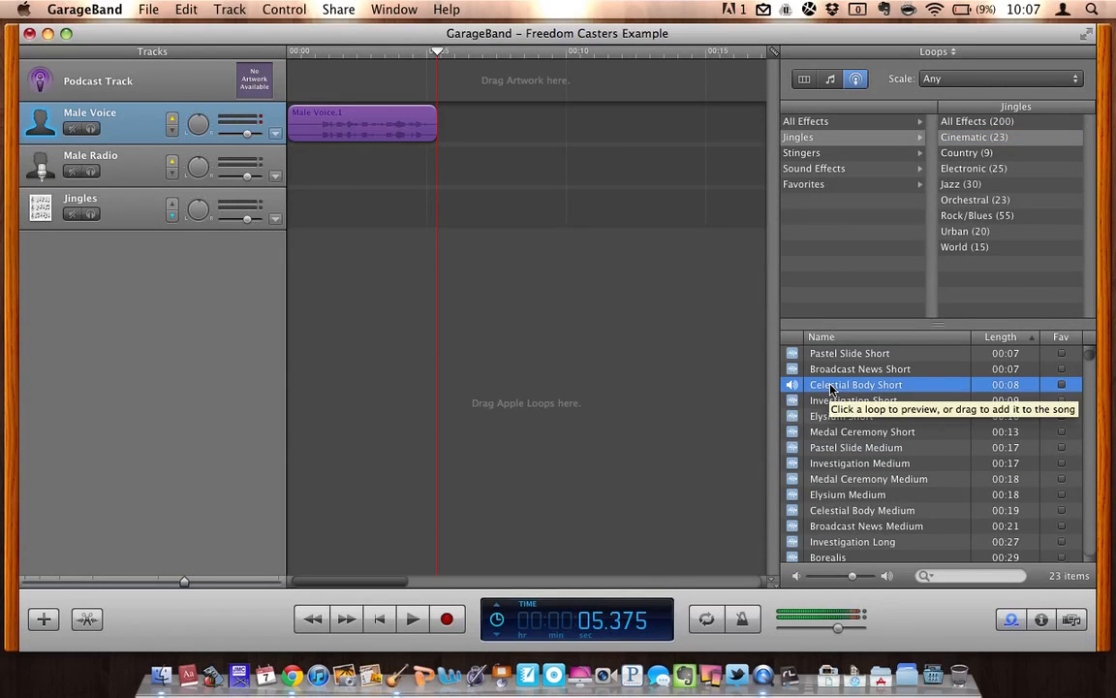
pyautogui.click(830, 386)
# Step: Preview Pastel Slide Short and place it at the start of the Jingles track
pyautogui.click(830, 356)
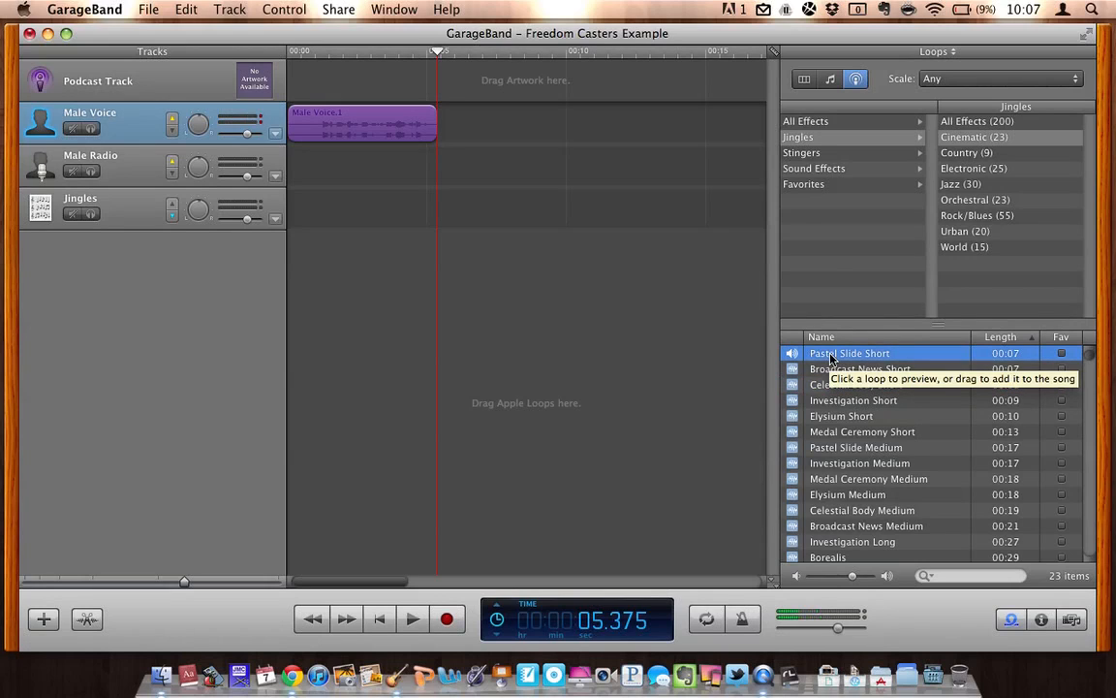
pyautogui.click(830, 357)
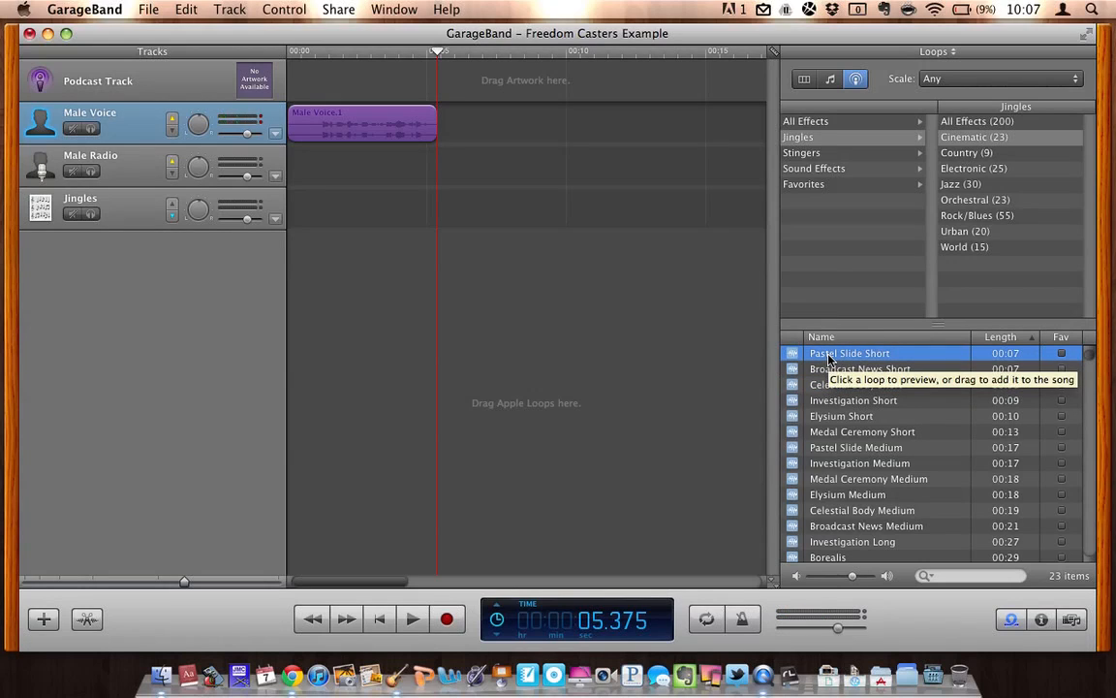
pyautogui.moveTo(830, 359); pyautogui.dragTo(281, 215)
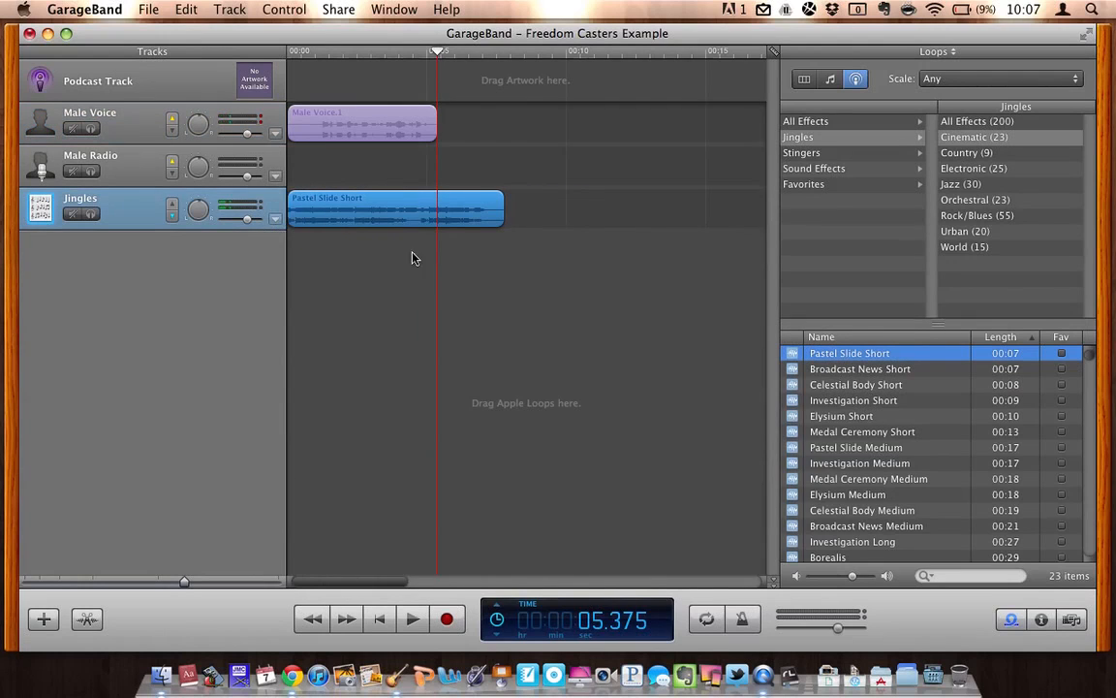
# Step: Trim the silent beginning off the voice region and move the region to start at about 3 seconds
pyautogui.click(320, 134)
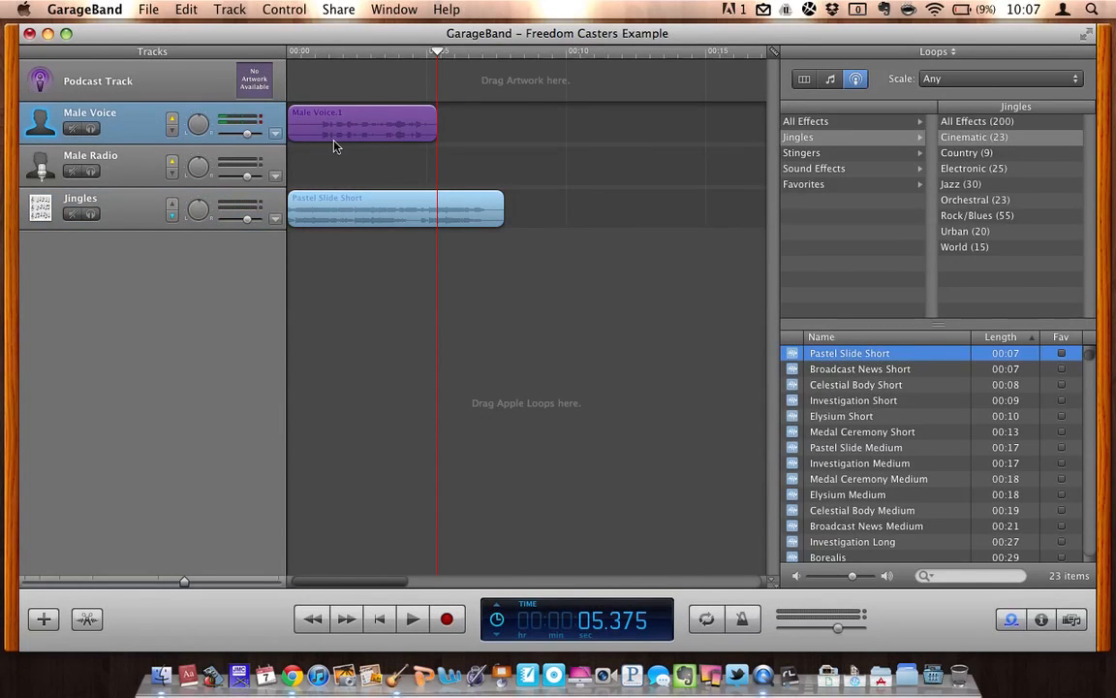
pyautogui.moveTo(297, 127); pyautogui.dragTo(406, 143)
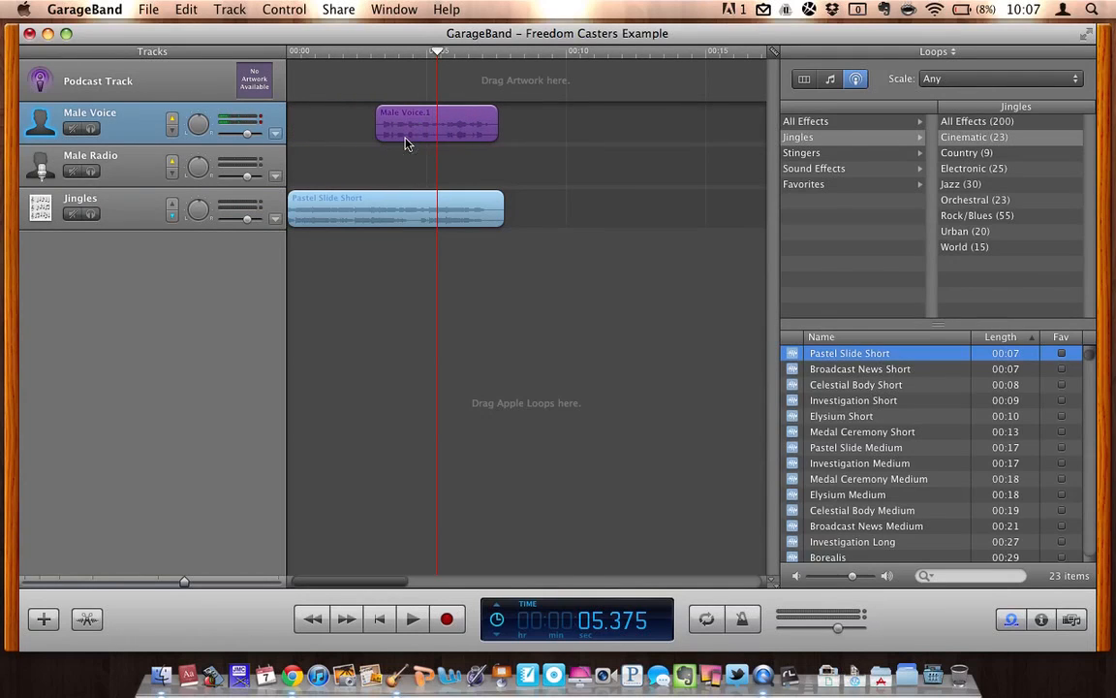
# Step: Play the voice and jingle together from the beginning of the project, stopping just past the end of both regions
pyautogui.click(382, 620)
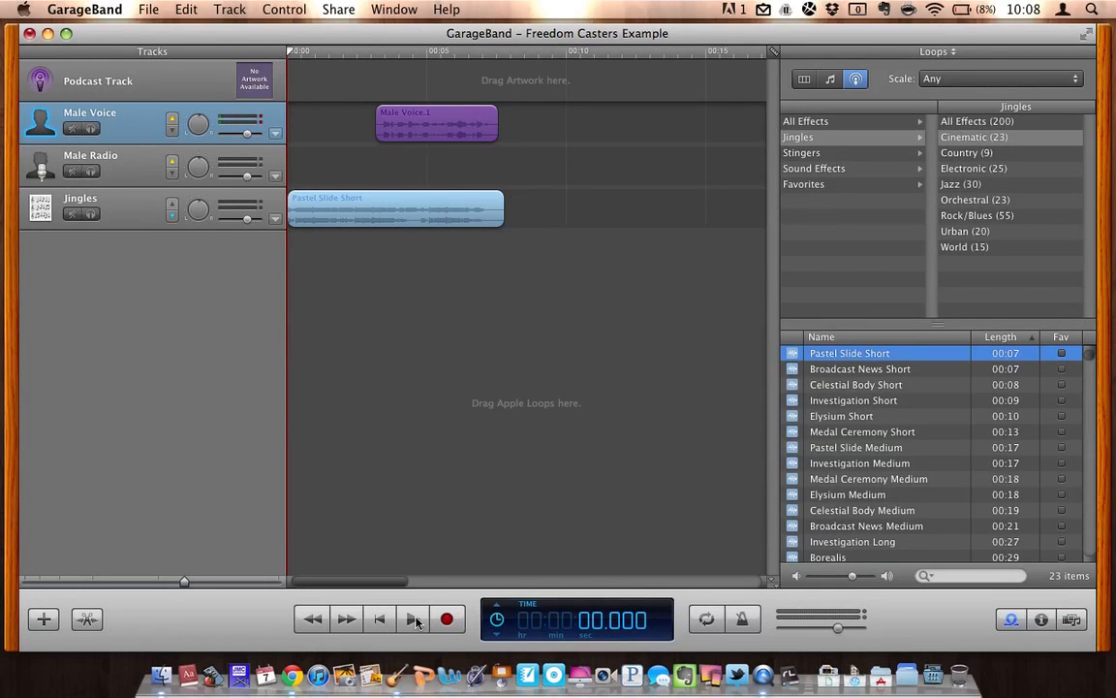
pyautogui.click(415, 621)
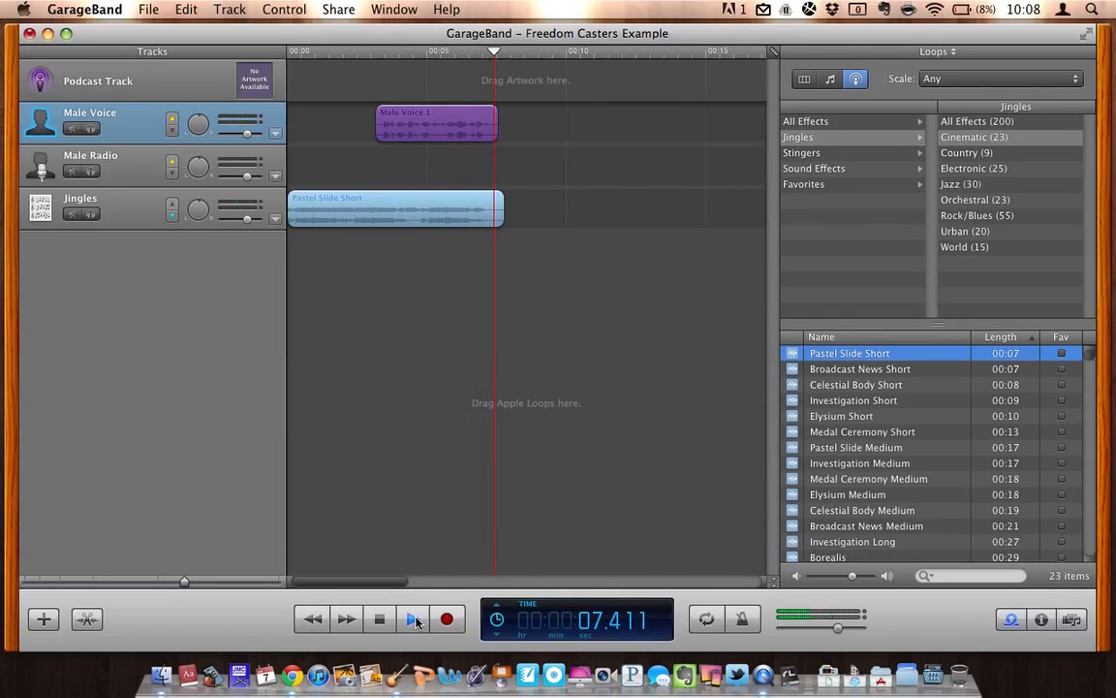
pyautogui.click(414, 621)
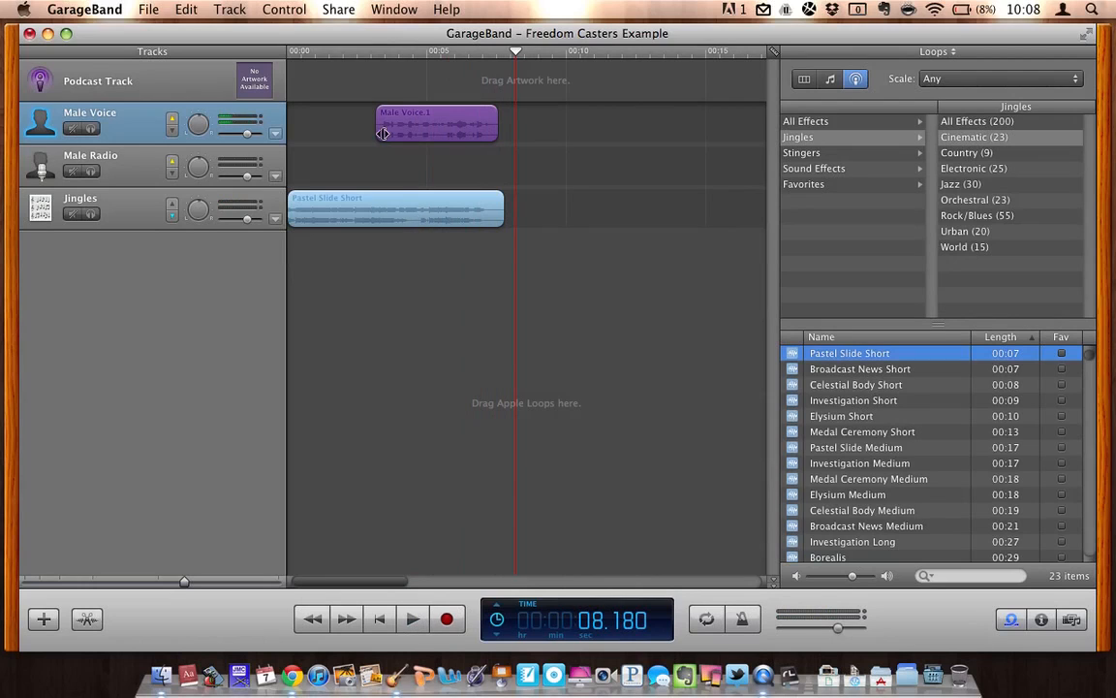
# Step: Try raising the Jingles track's overall volume and bring it back down to about its starting level
pyautogui.click(138, 218)
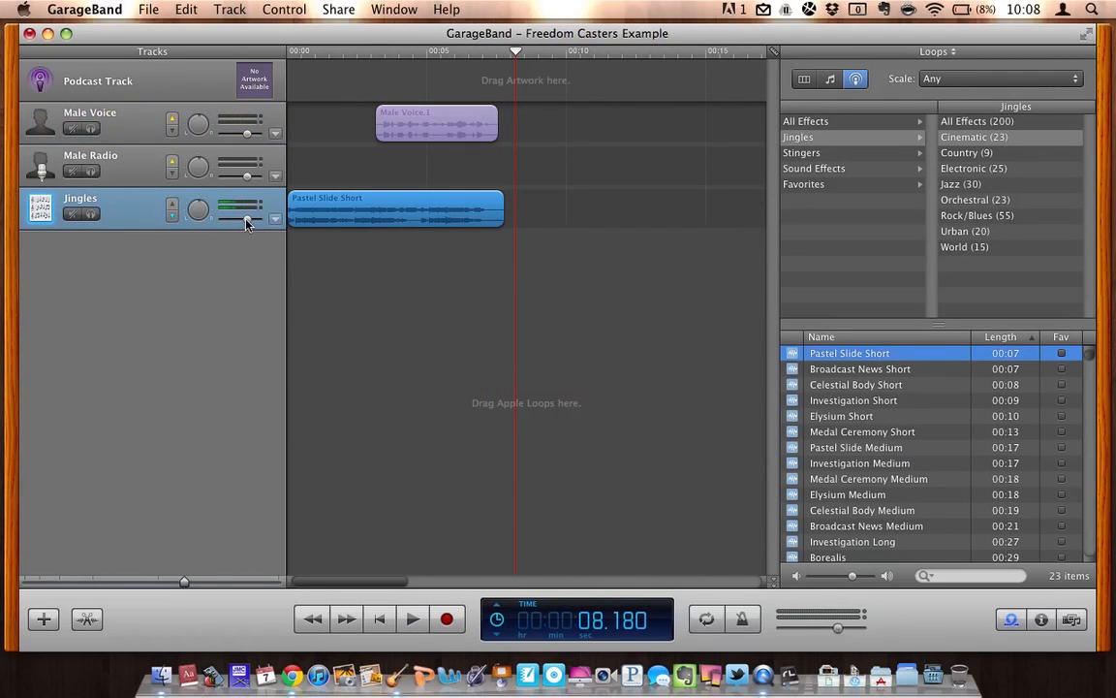
pyautogui.moveTo(247, 222)
pyautogui.mouseDown()
pyautogui.moveTo(229, 222)
pyautogui.moveTo(258, 222)
pyautogui.mouseUp()
pyautogui.click(259, 222)
pyautogui.moveTo(260, 222); pyautogui.dragTo(246, 219)
# Step: Turn on the Jingles track's volume curve and add points for a peak near 1 second, a dip near 3 seconds and a fade-out near 7 seconds
pyautogui.click(274, 220)
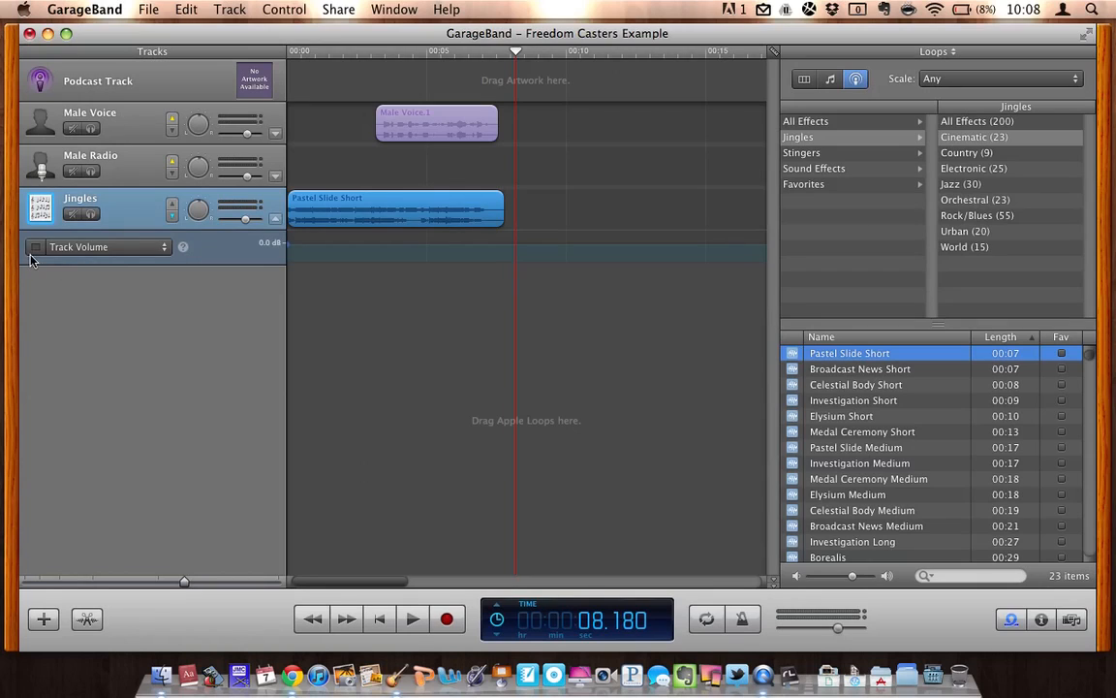
pyautogui.click(34, 248)
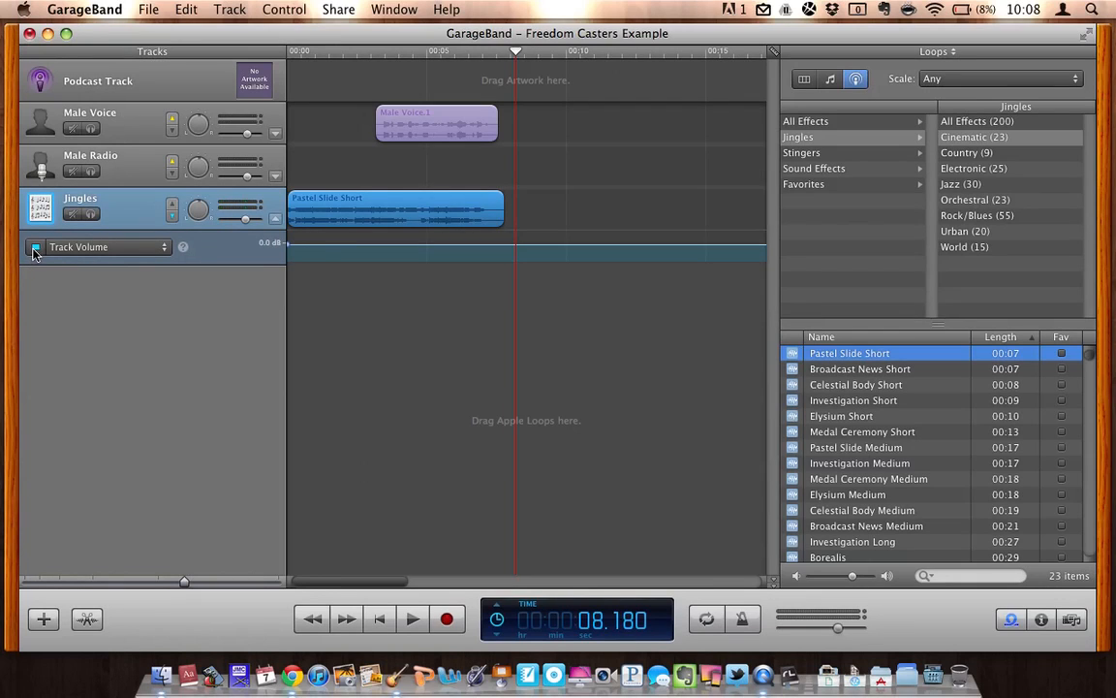
pyautogui.click(308, 244)
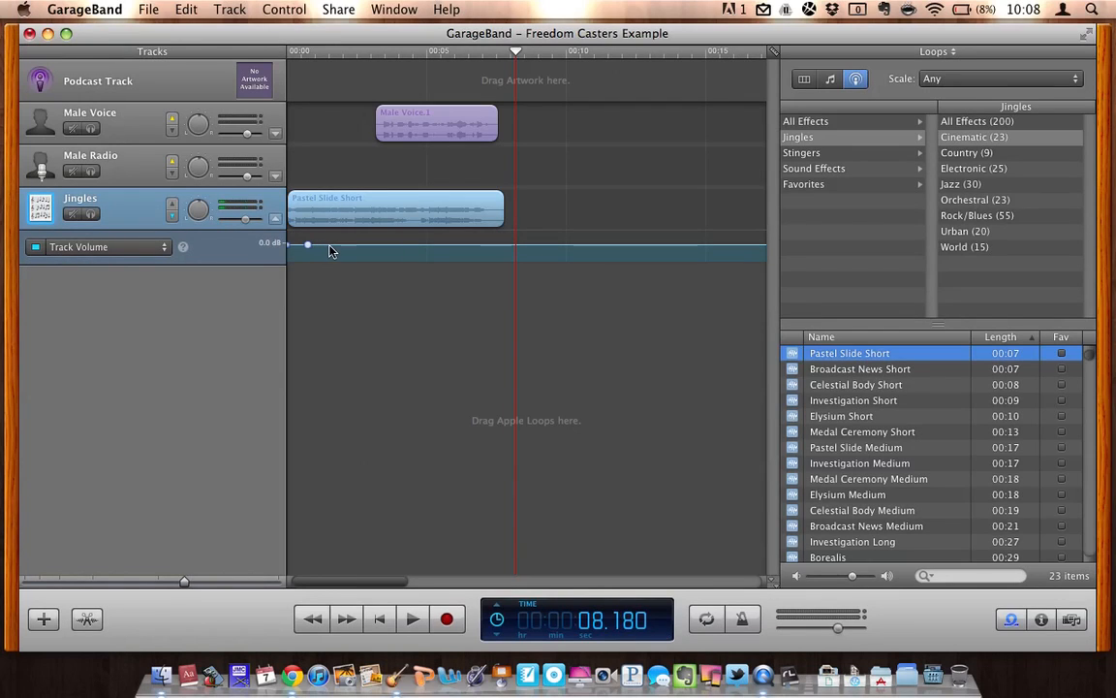
pyautogui.click(329, 245)
pyautogui.click(376, 244)
pyautogui.click(414, 244)
pyautogui.click(451, 244)
pyautogui.moveTo(326, 244); pyautogui.dragTo(494, 265)
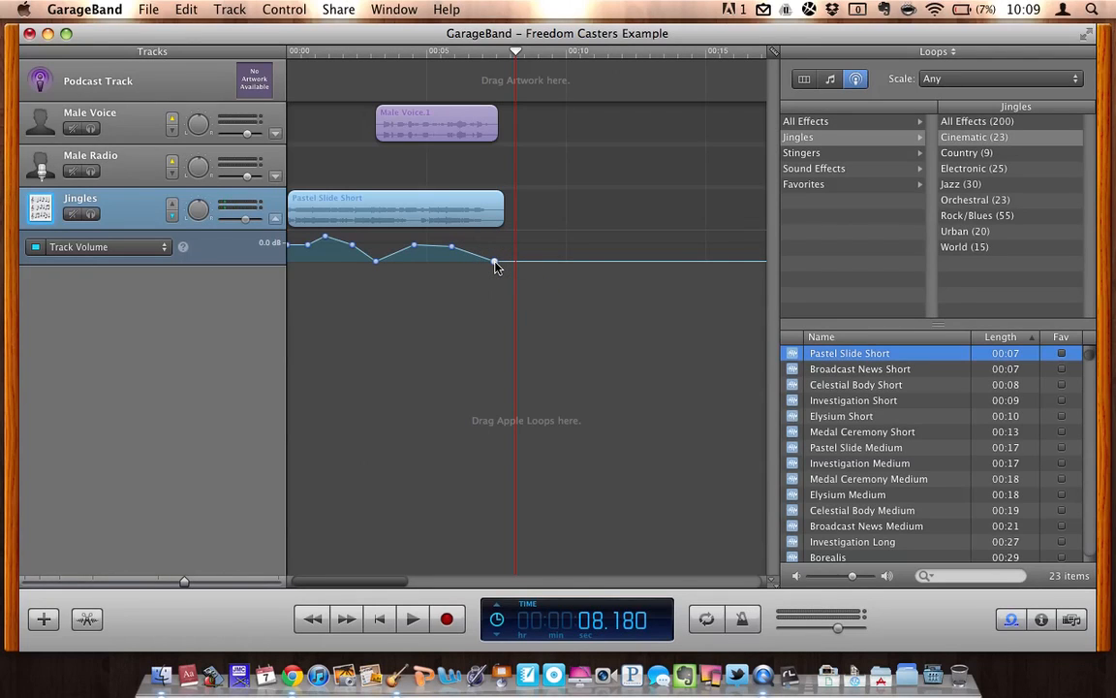
# Step: Play the project from the beginning to hear the jingle's shaped volume curve under the voice
pyautogui.click(379, 619)
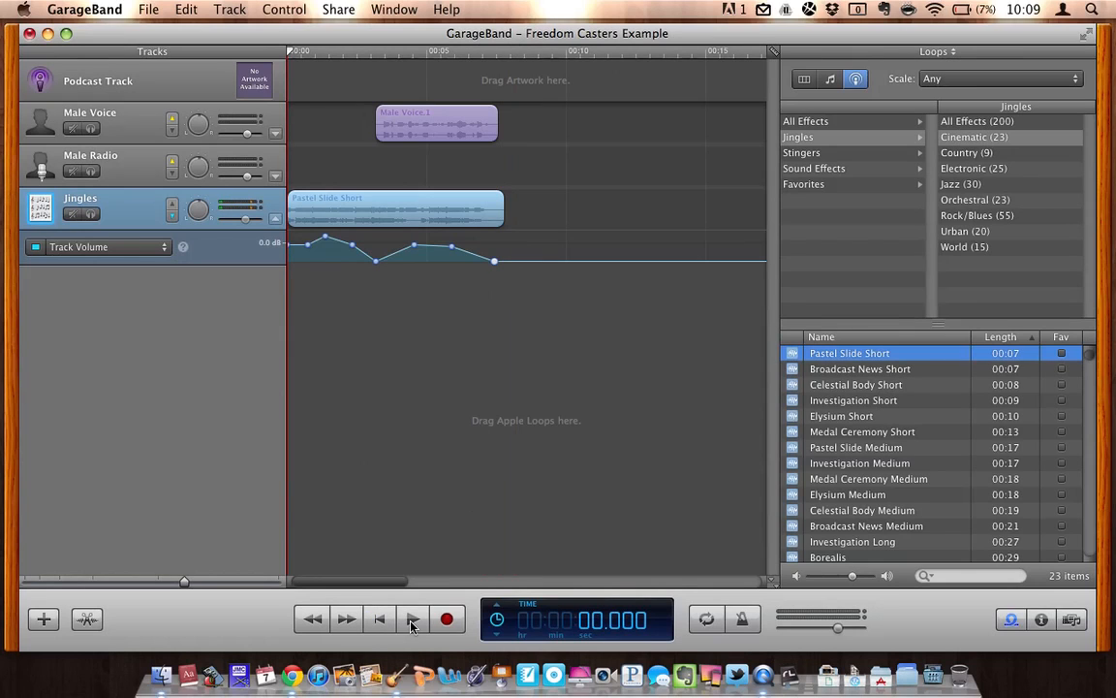
pyautogui.click(411, 623)
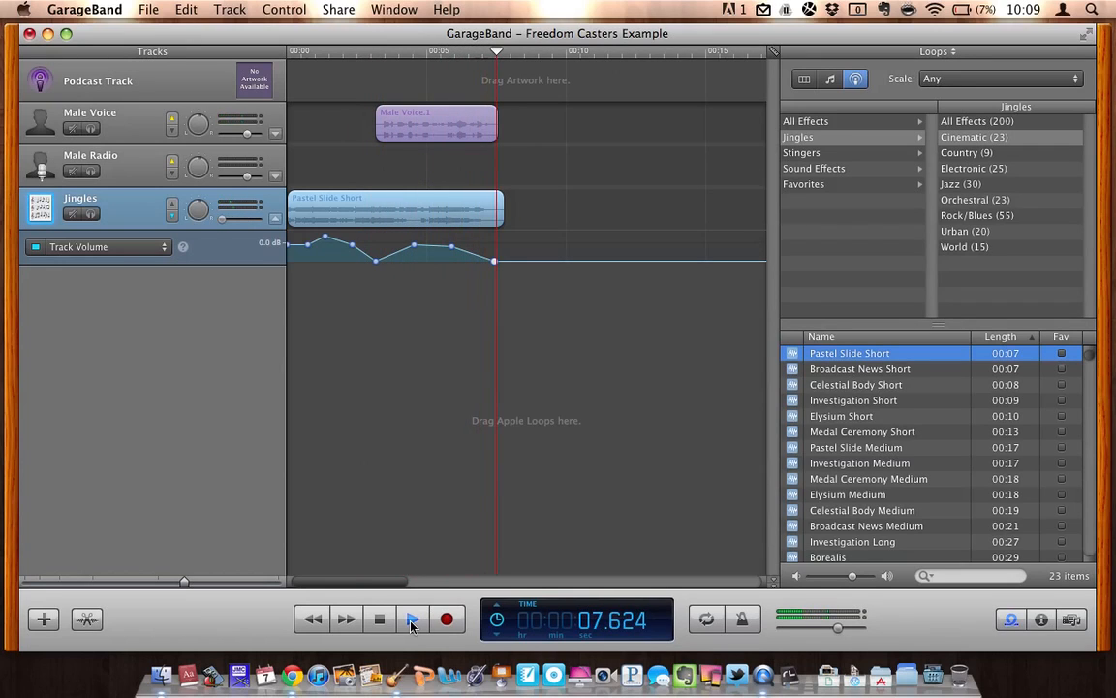
pyautogui.click(412, 624)
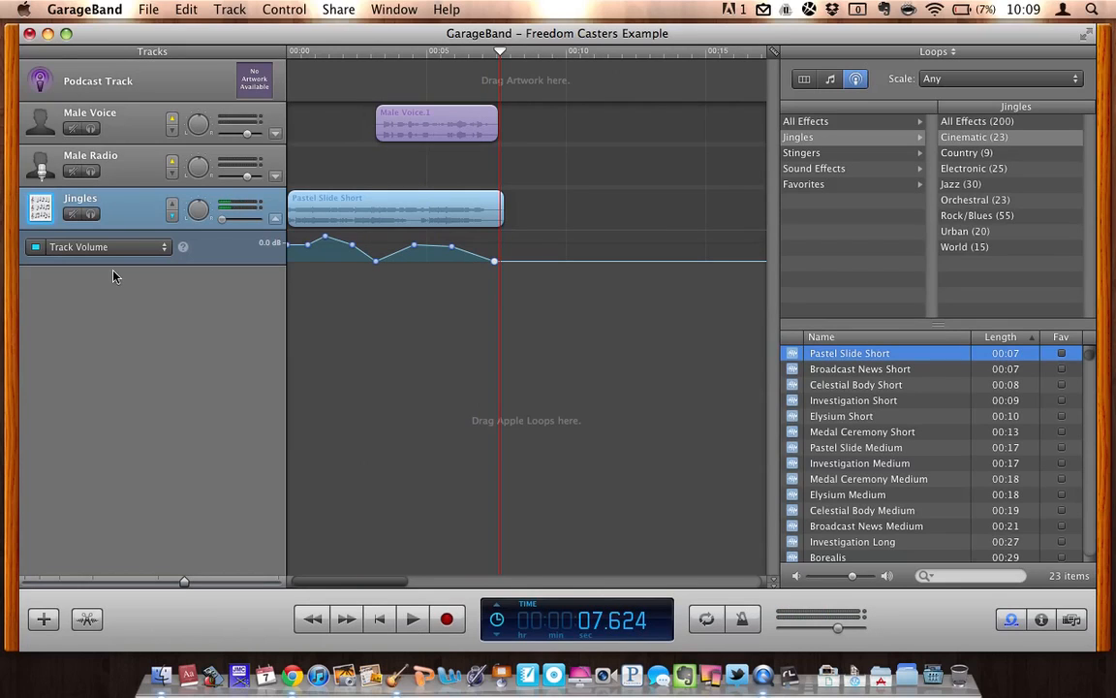
# Step: Try muting the Jingles track and restore its sound, twice in a row
pyautogui.click(73, 214)
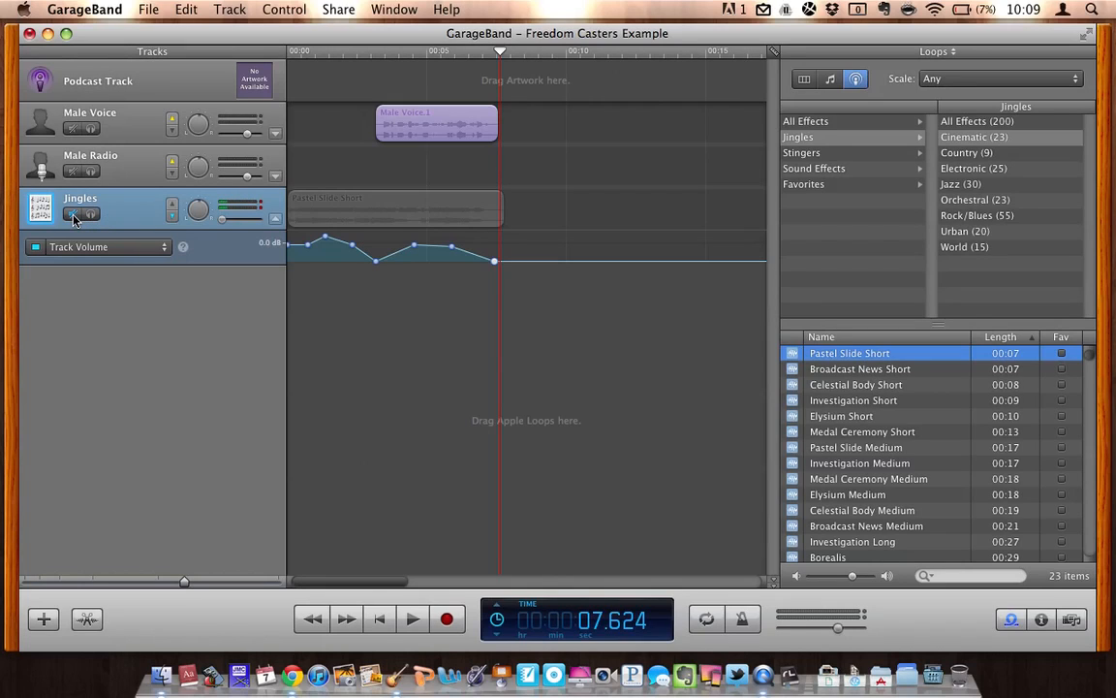
pyautogui.click(74, 214)
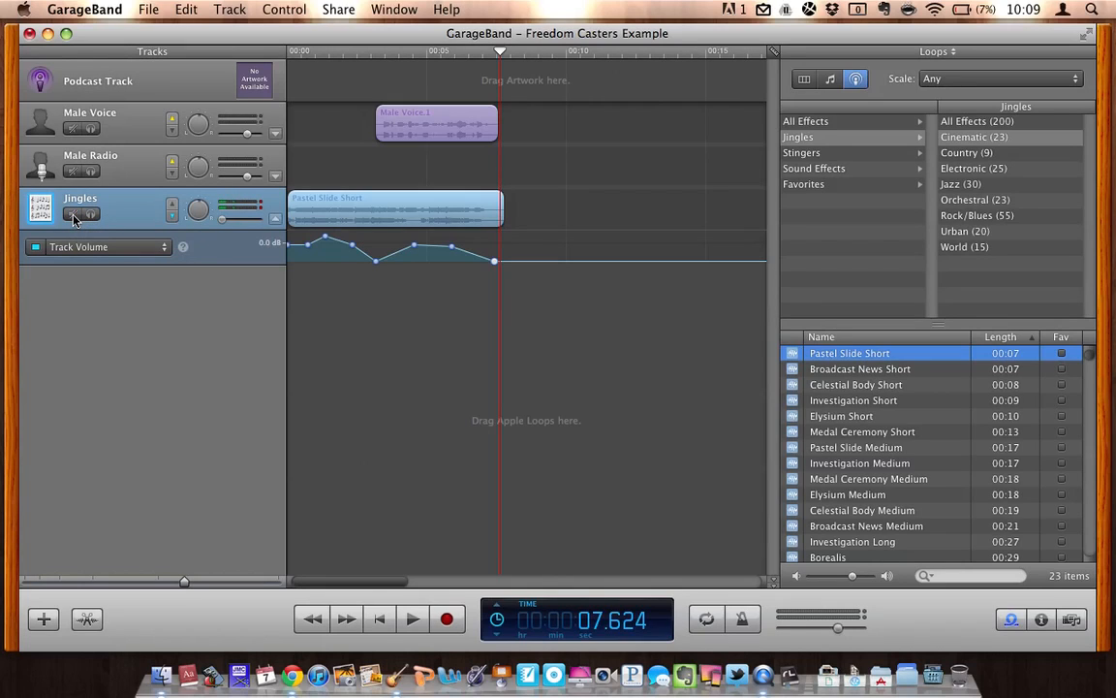
pyautogui.click(74, 214)
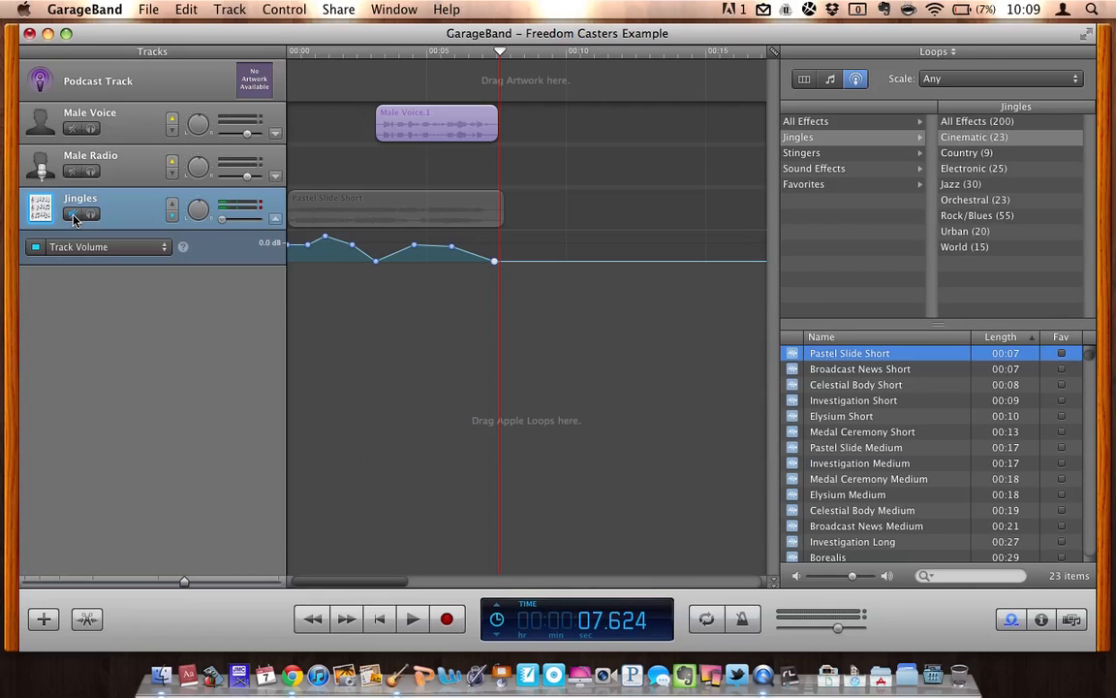
pyautogui.click(74, 214)
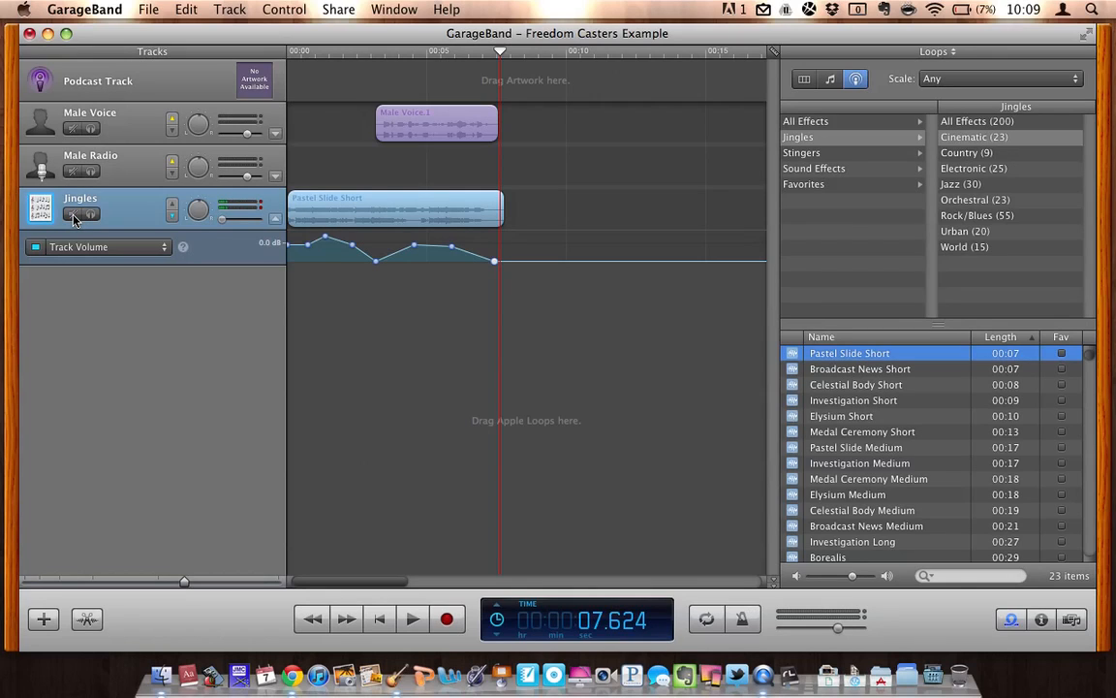
# Step: Adjust the left-right pan of the Jingles track
pyautogui.click(200, 207)
pyautogui.moveTo(200, 207)
pyautogui.mouseDown()
pyautogui.moveTo(205, 220)
pyautogui.moveTo(180, 210)
pyautogui.moveTo(177, 226)
pyautogui.moveTo(199, 219)
pyautogui.moveTo(200, 204)
pyautogui.moveTo(207, 215)
pyautogui.moveTo(180, 206)
pyautogui.moveTo(191, 215)
pyautogui.moveTo(203, 206)
pyautogui.moveTo(186, 220)
pyautogui.moveTo(198, 223)
pyautogui.moveTo(200, 194)
pyautogui.moveTo(213, 194)
pyautogui.mouseUp()
# Step: Set up a podcast export to disk using the MP3 Encoder with Higher Quality audio settings
pyautogui.click(338, 10)
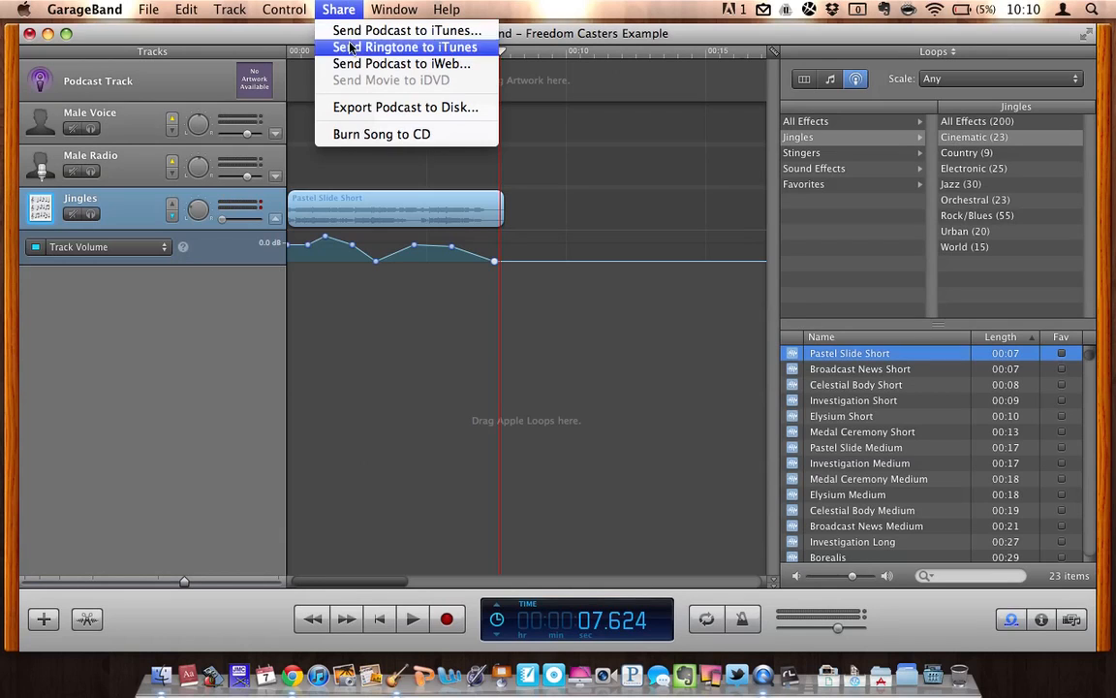
pyautogui.click(372, 108)
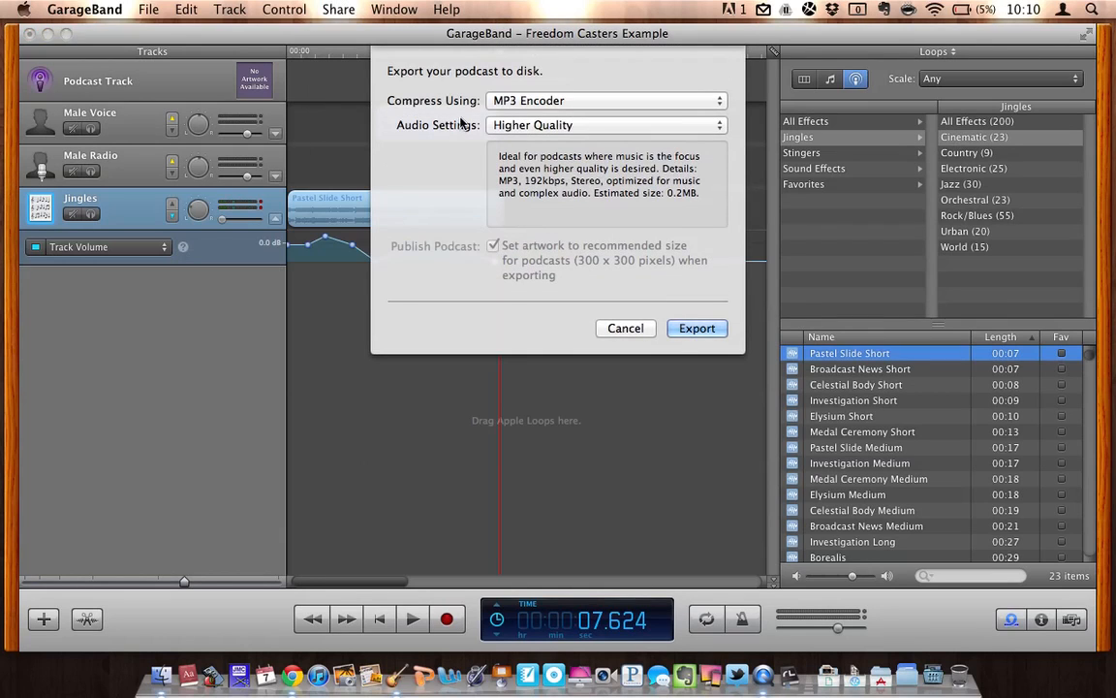
pyautogui.click(490, 99)
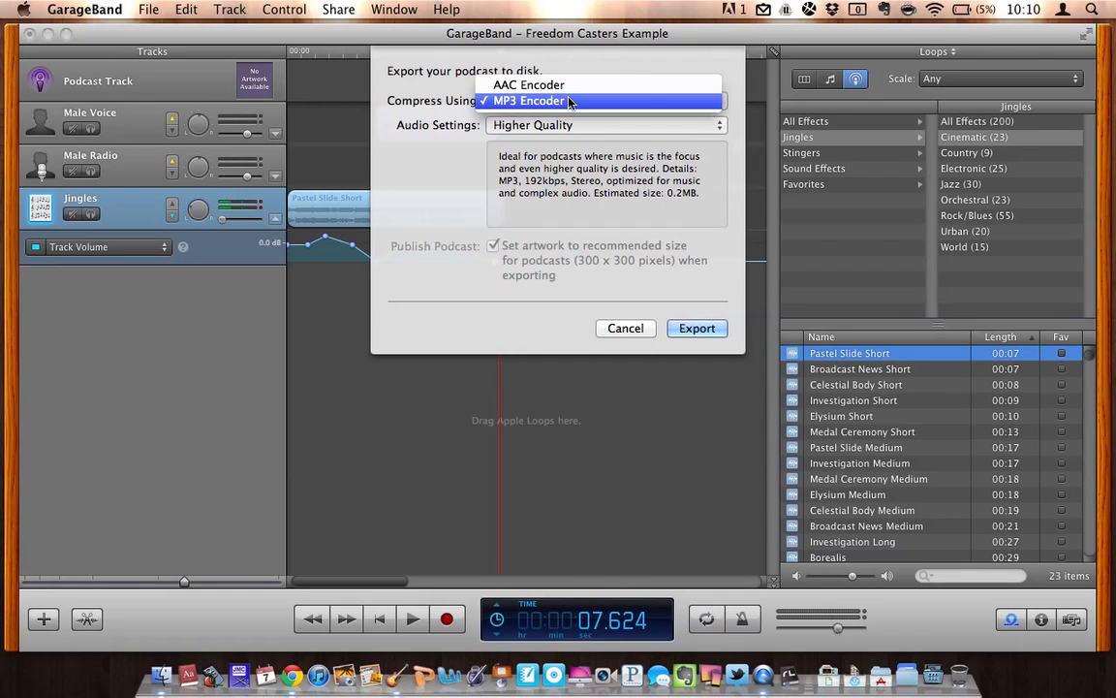
pyautogui.click(570, 101)
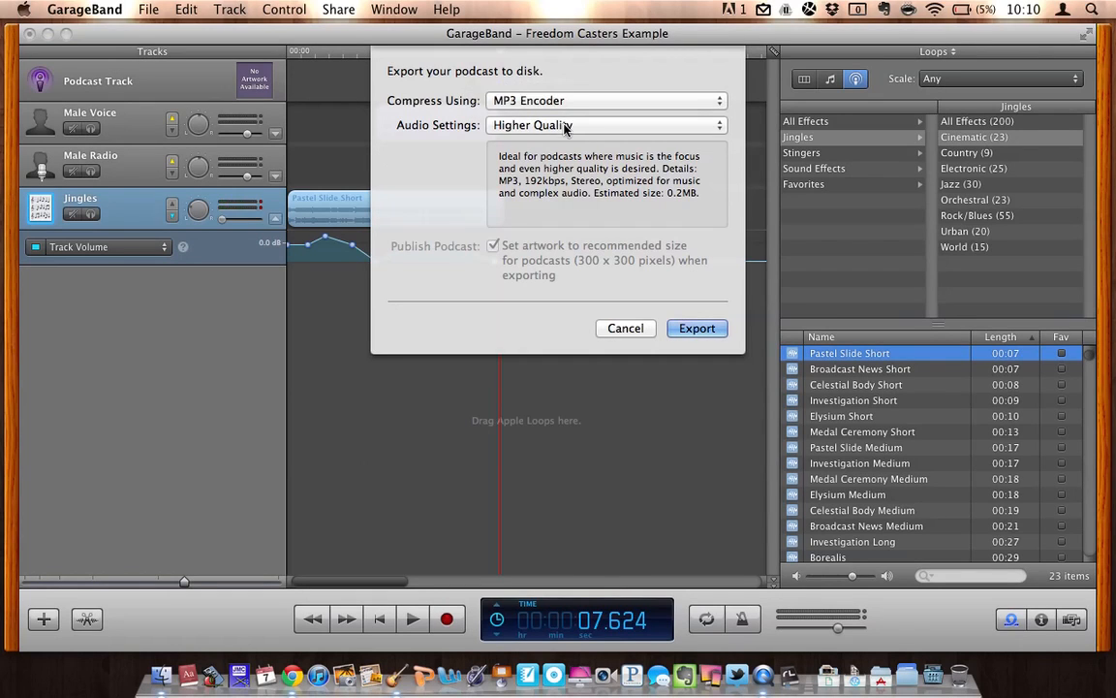
pyautogui.click(566, 126)
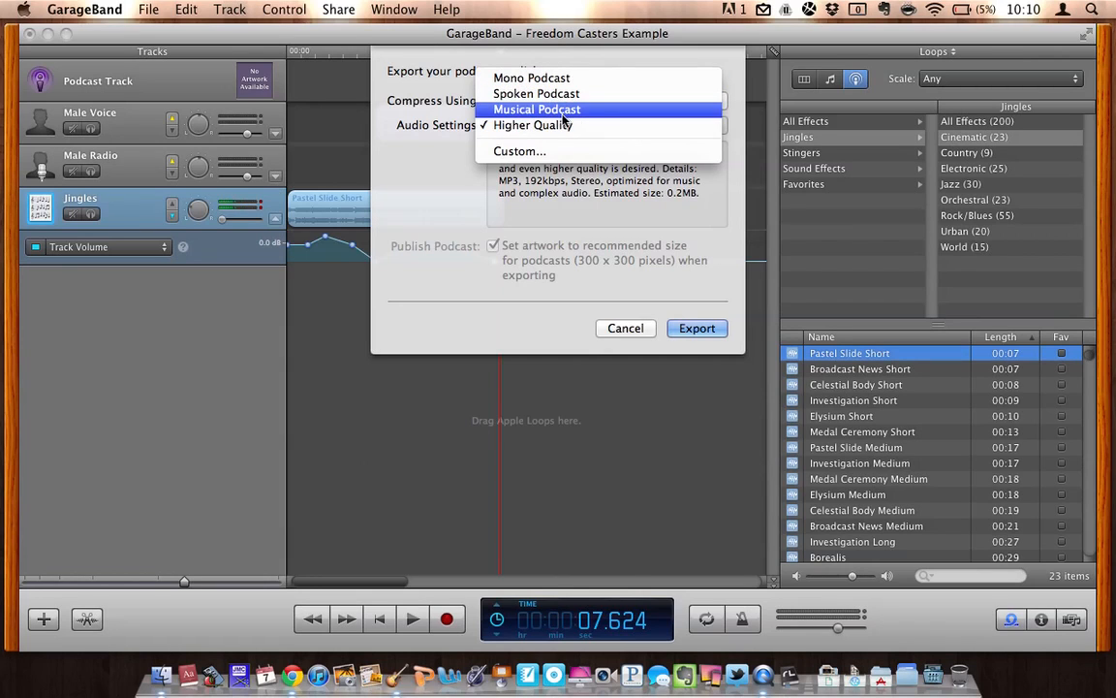
pyautogui.click(572, 129)
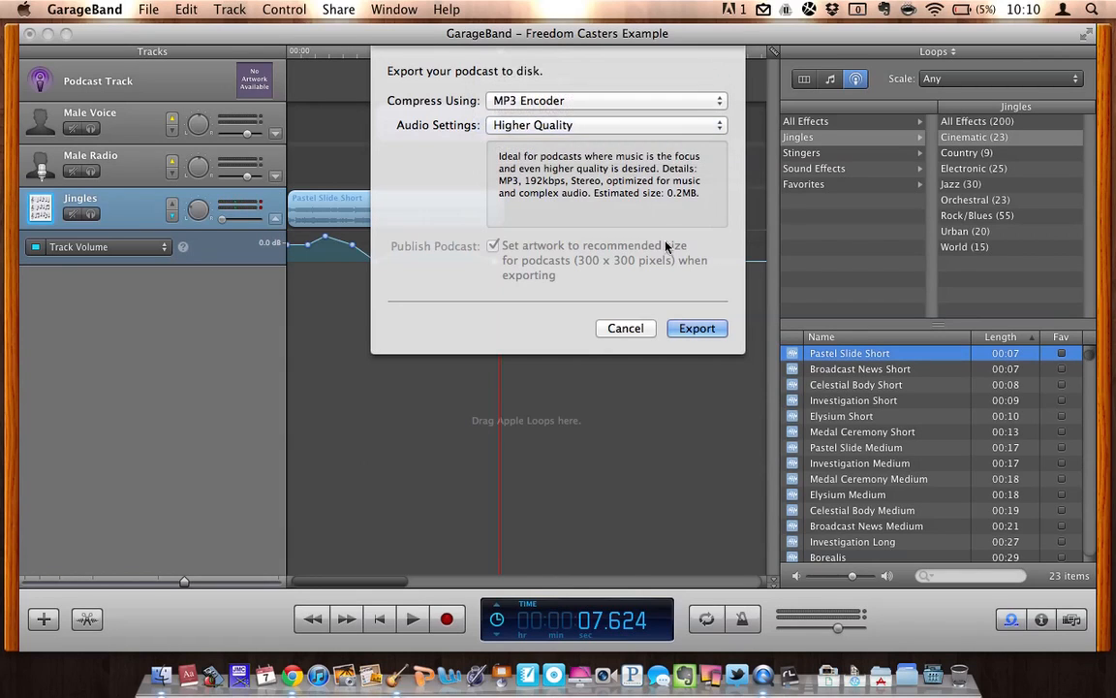
# Step: Export the podcast to the Desktop as Freedom Casters Example.mp3, replacing the existing file
pyautogui.click(694, 330)
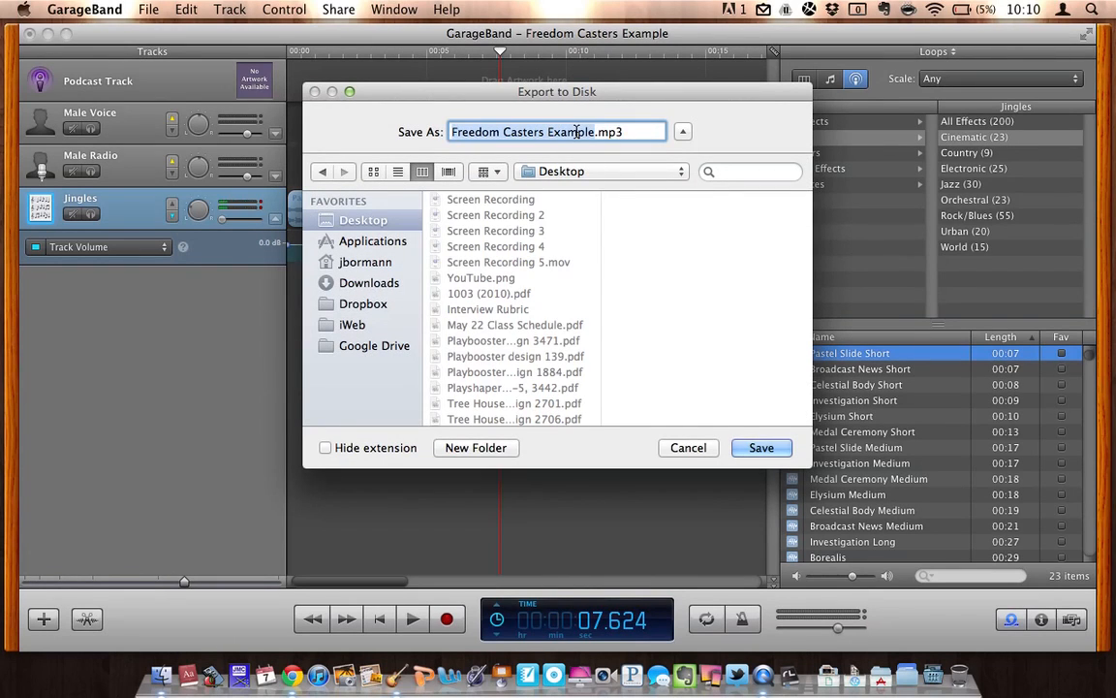
pyautogui.click(762, 447)
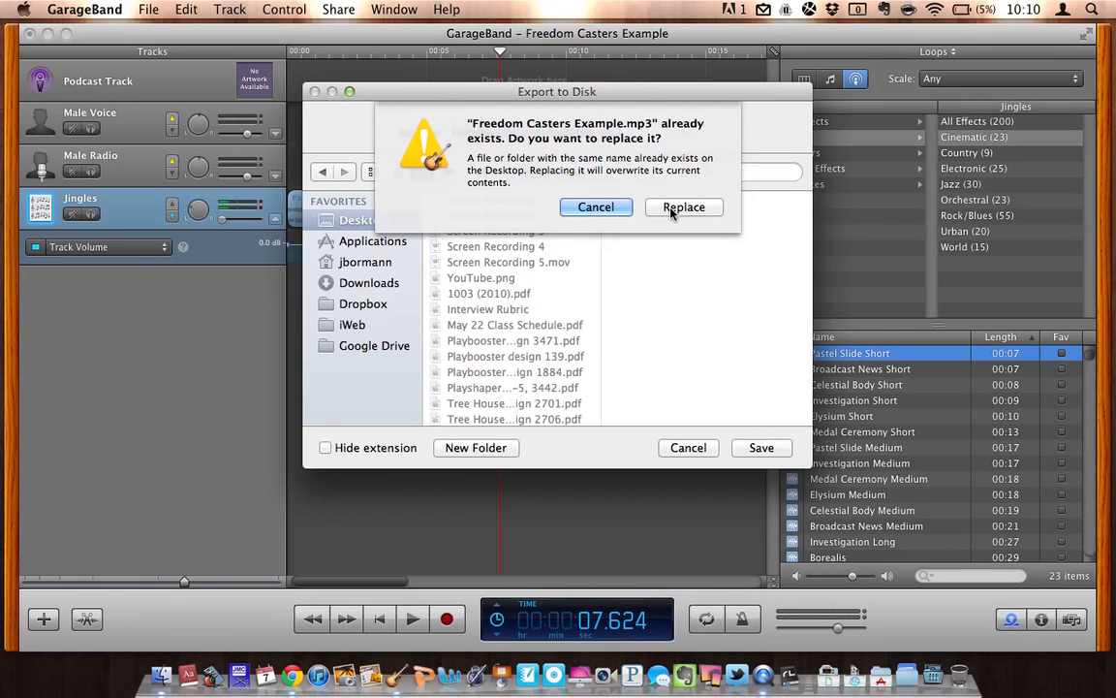
pyautogui.click(668, 206)
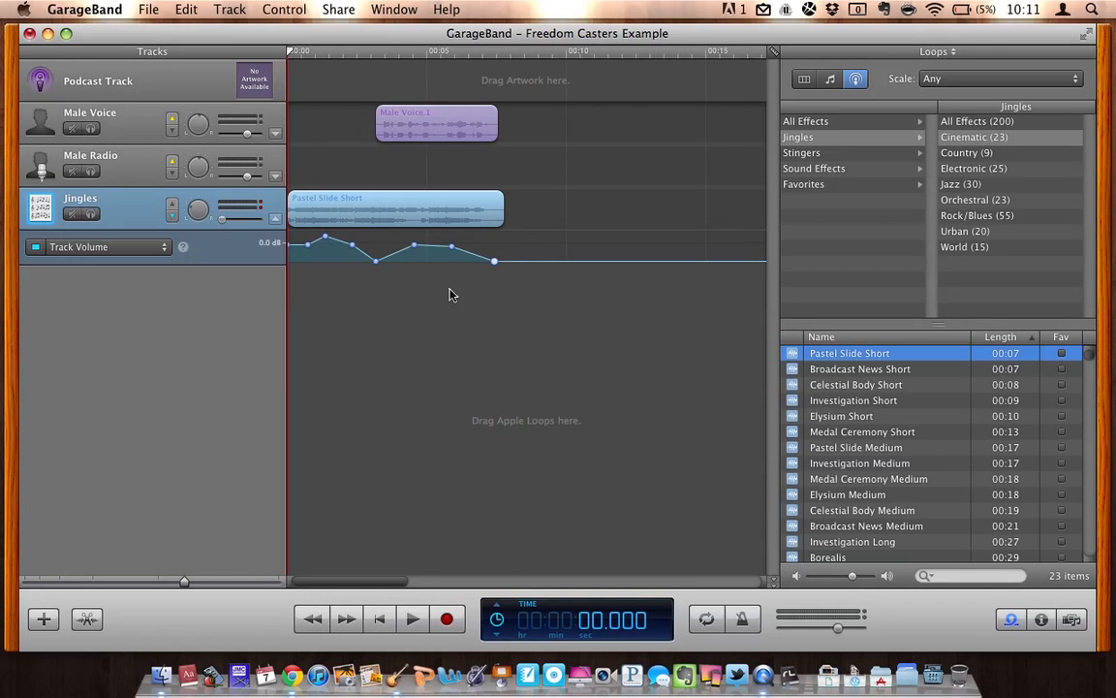
# Step: Minimize the project window, preview Freedom Casters Example.mp3 on the Finder desktop, and close the preview
pyautogui.click(43, 34)
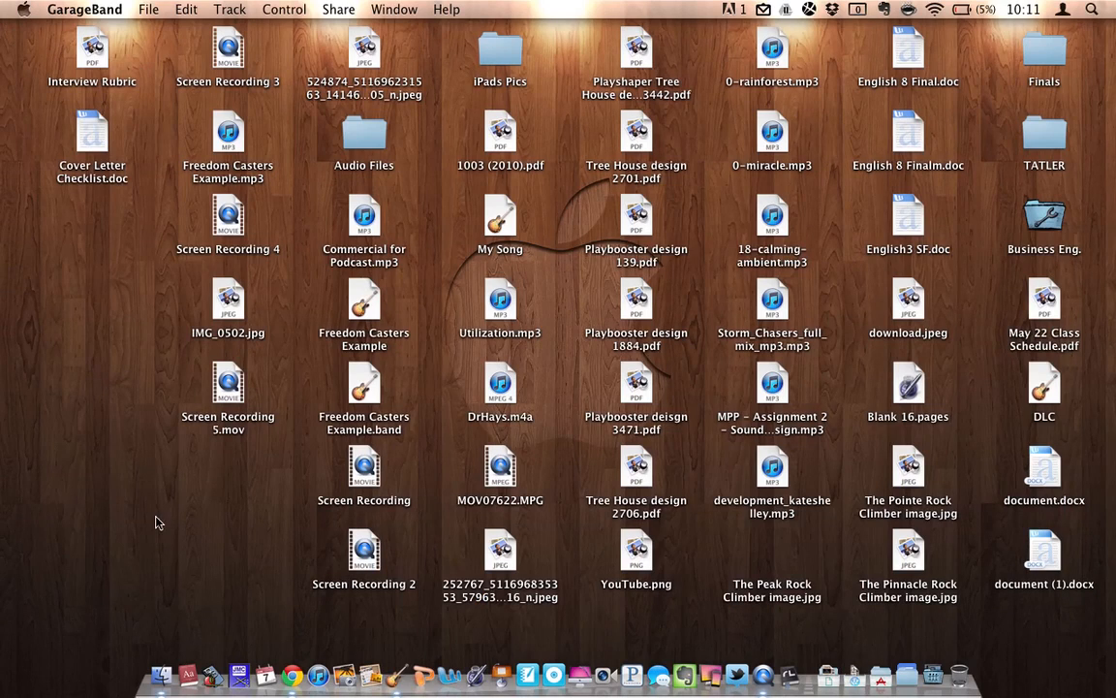
pyautogui.click(232, 132)
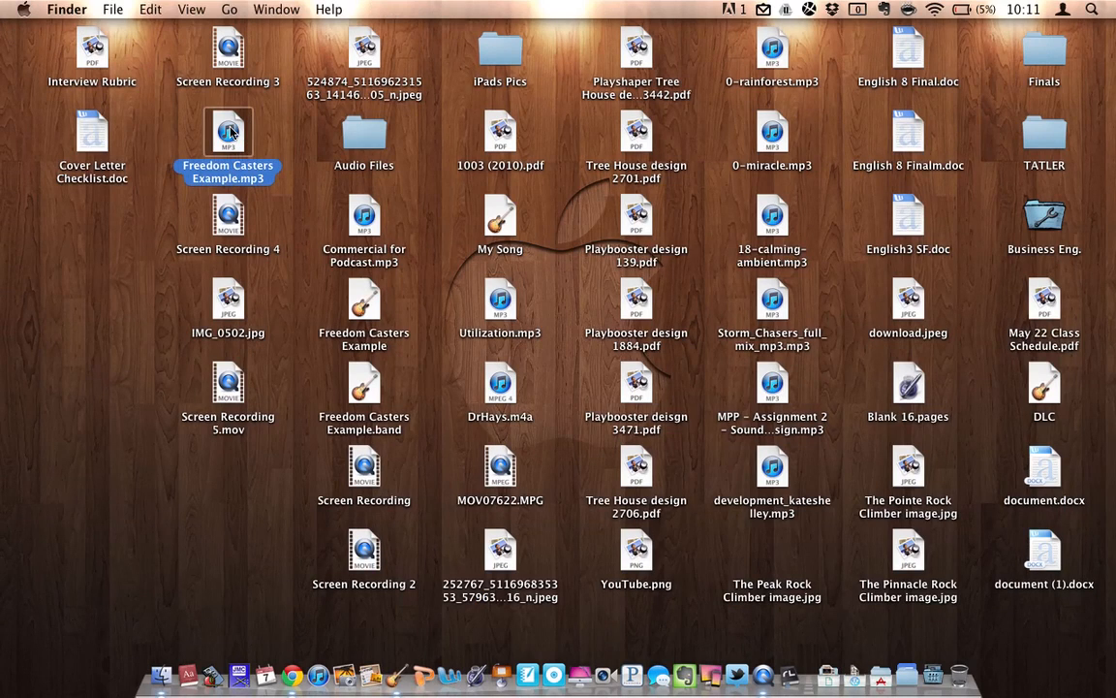
pyautogui.press('space')
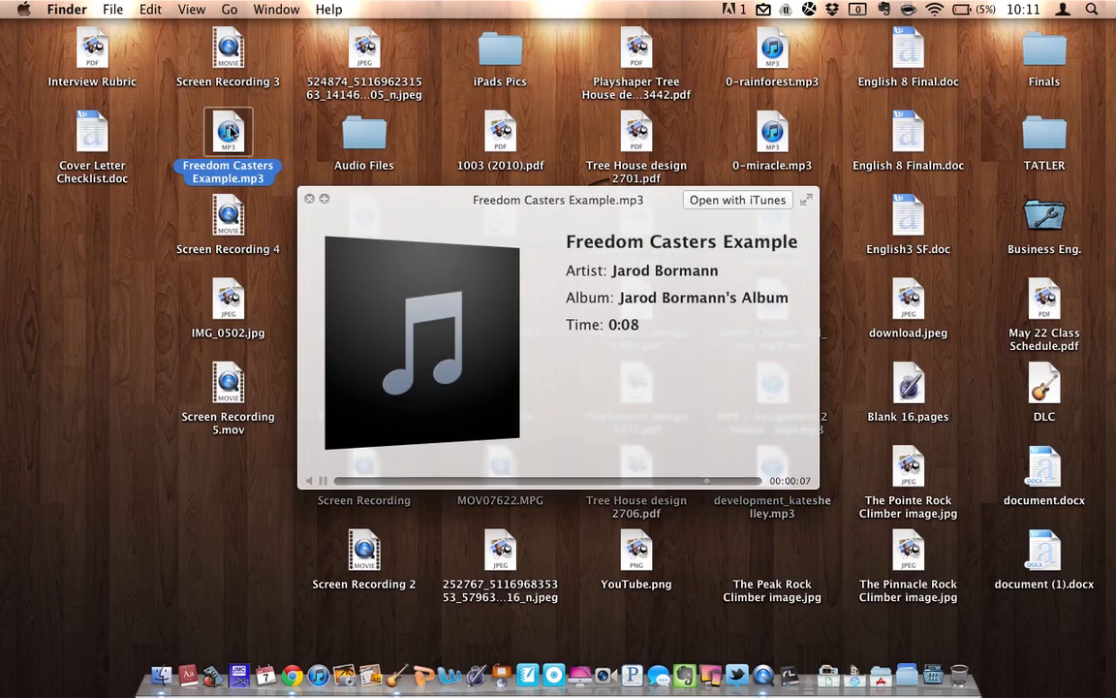
pyautogui.press('space')
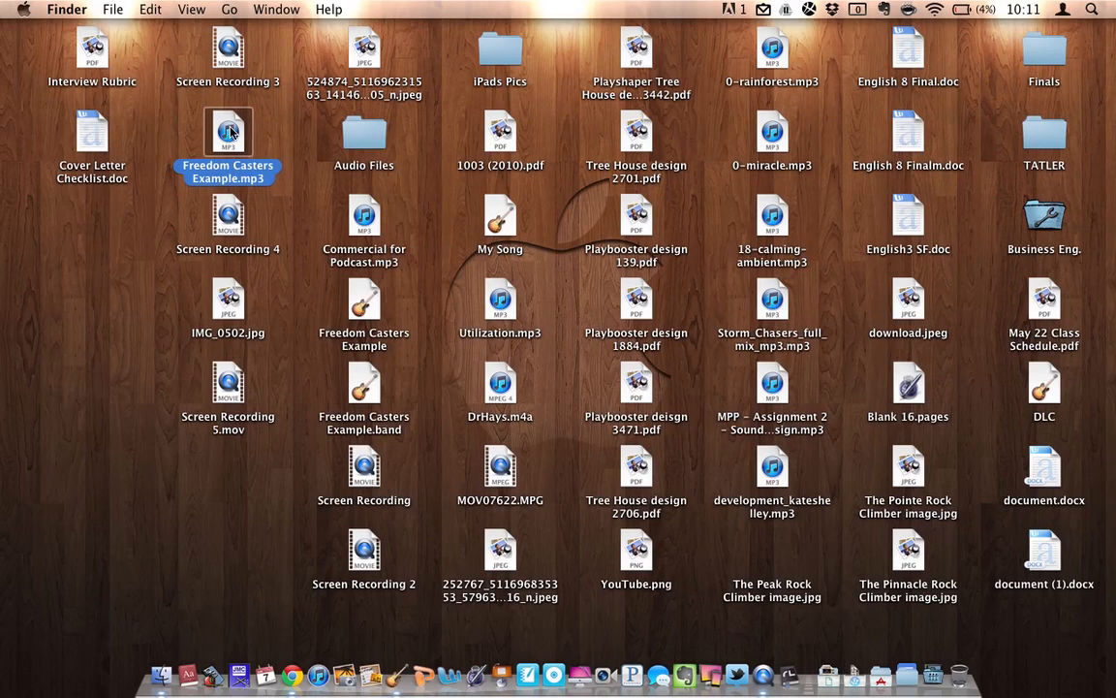
pyautogui.click(121, 281)
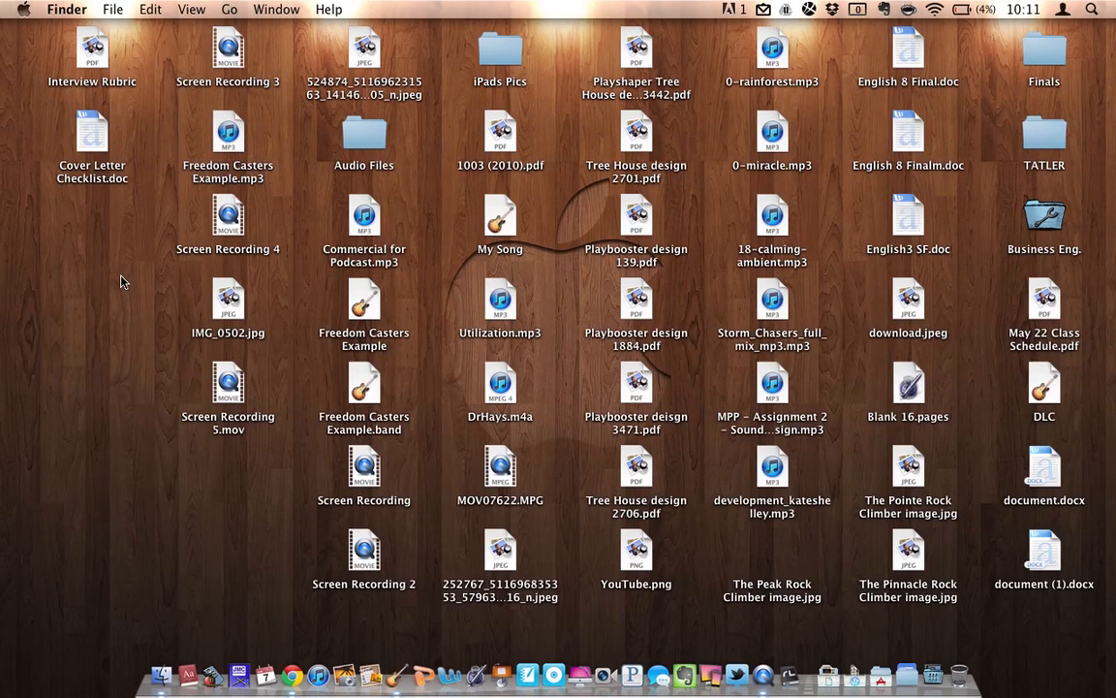
pyautogui.moveTo(197, 641); pyautogui.dragTo(202, 568)
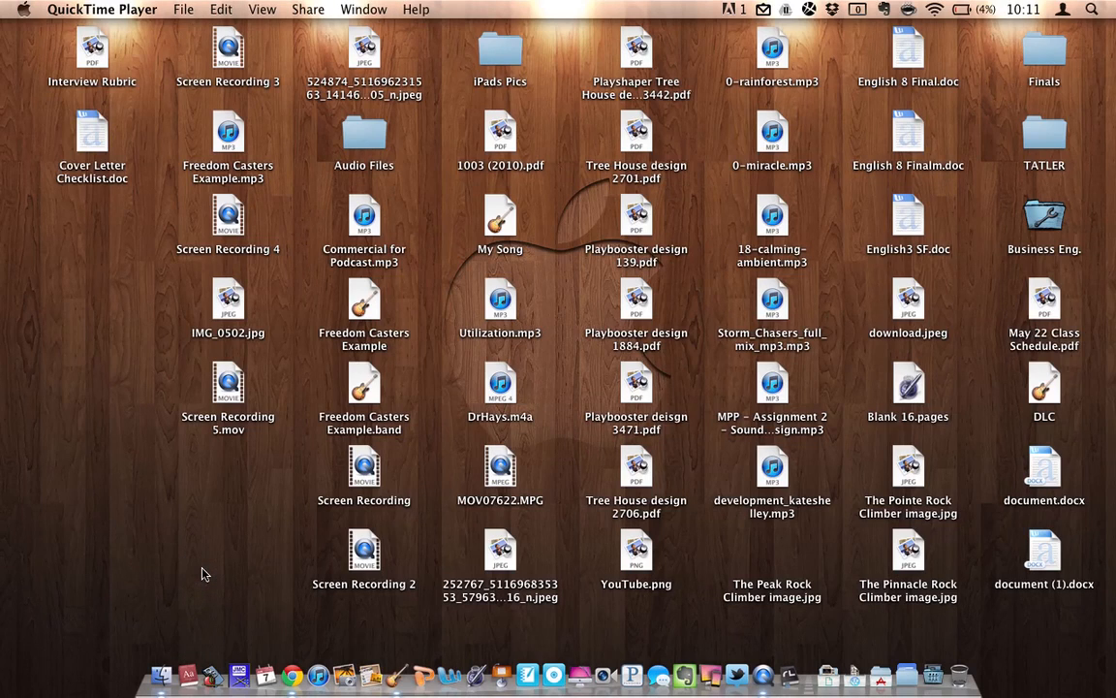